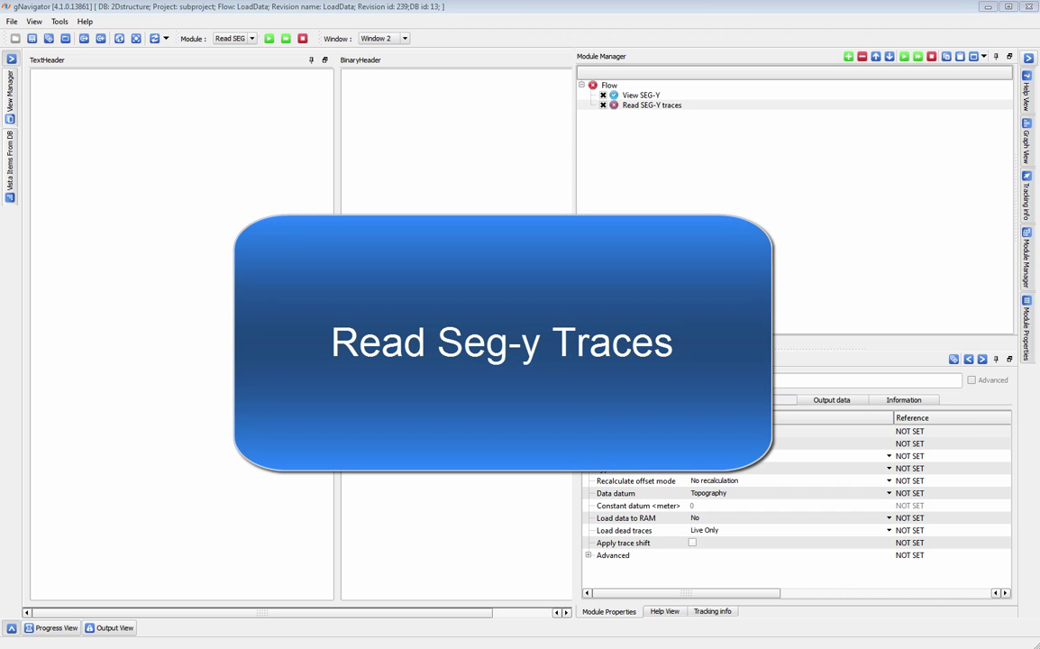
Step: Select Read SEG-Y traces in the LoadData flow and start editing its Seismic filename field
{"action": "left_click", "coordinate": [794, 106]}
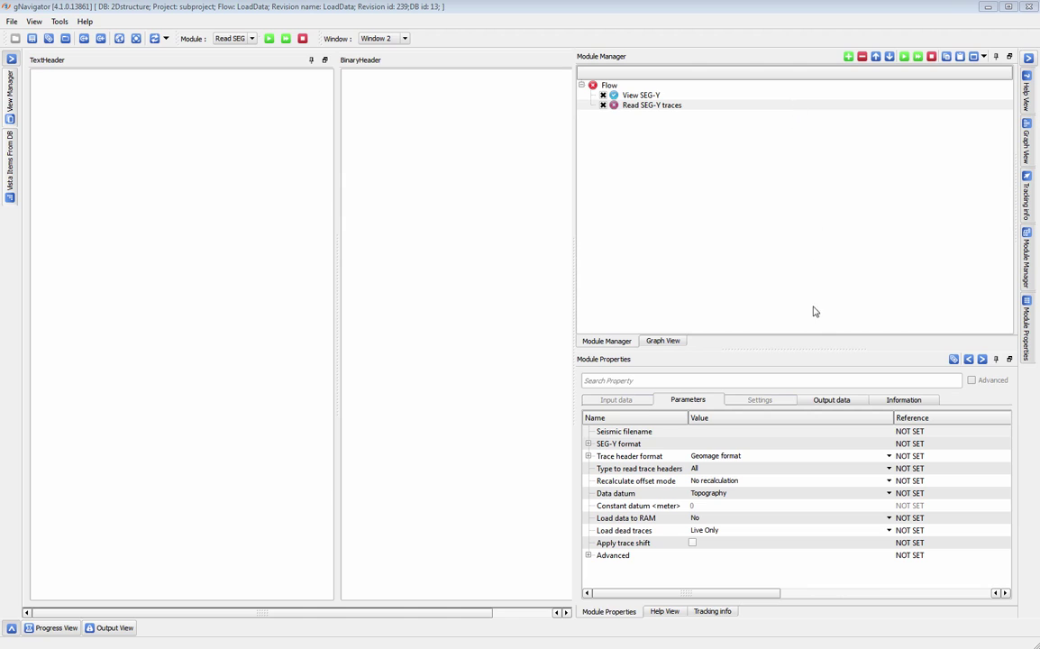
{"action": "left_click", "coordinate": [695, 93]}
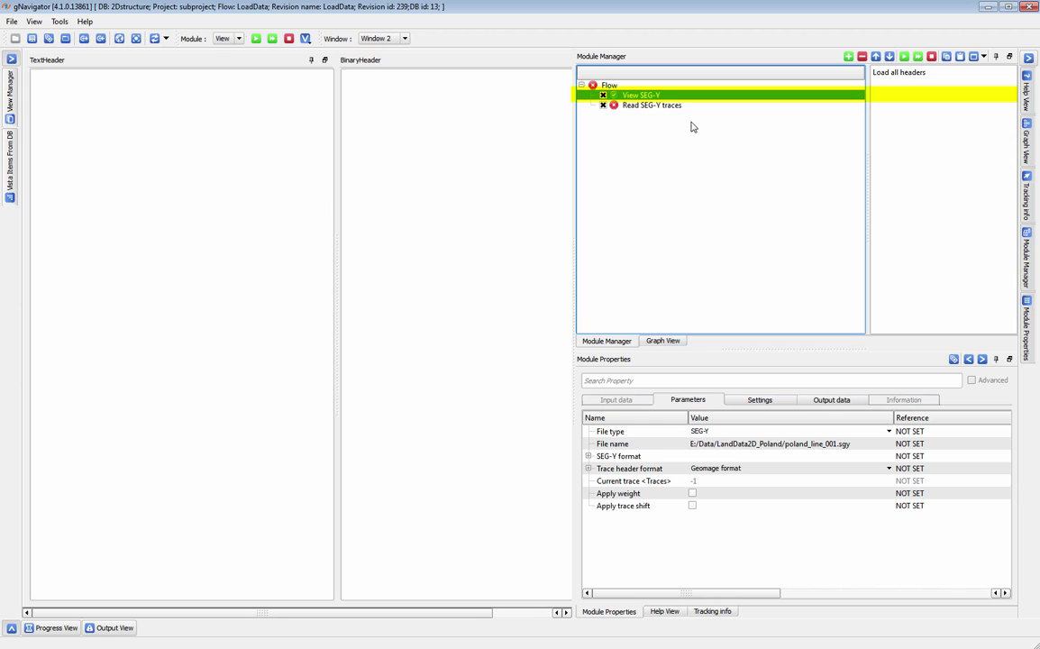
{"action": "left_click", "coordinate": [693, 107]}
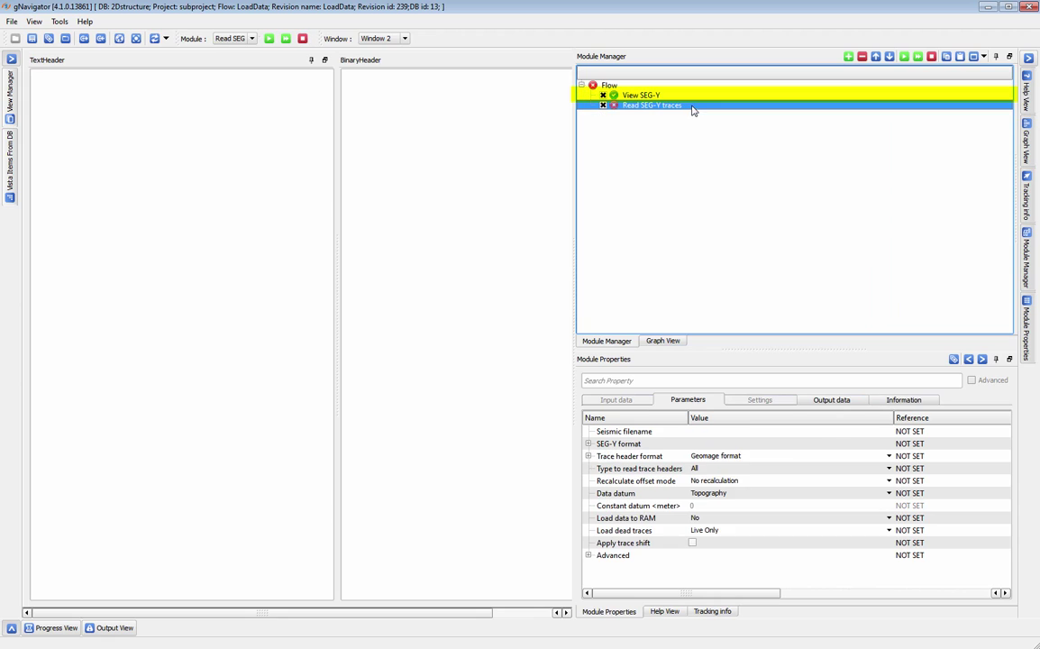
{"action": "left_click", "coordinate": [797, 431]}
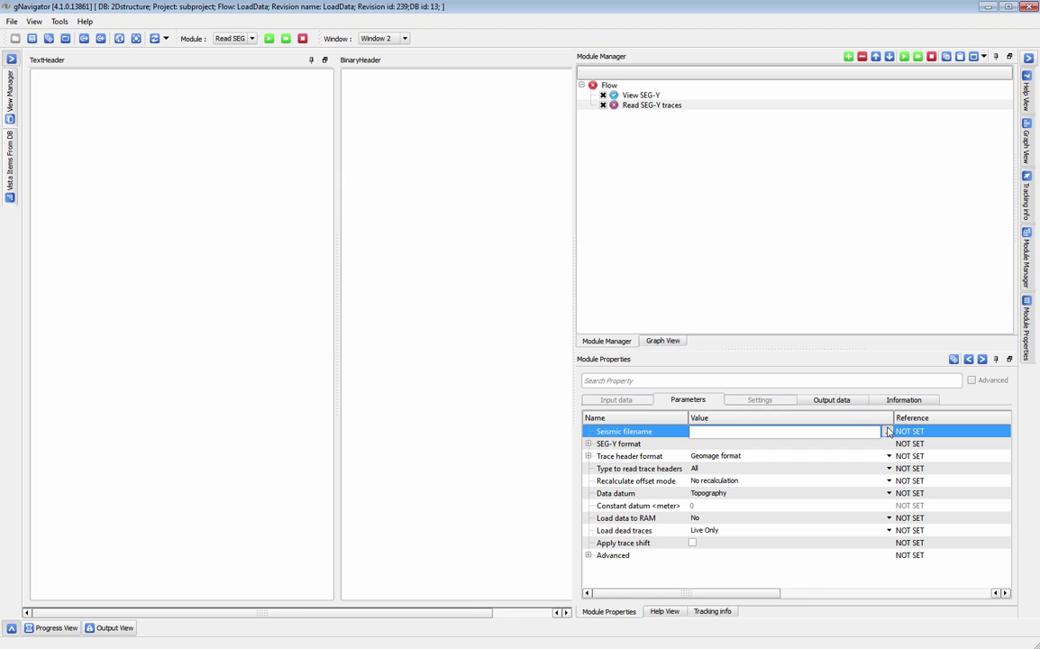
Step: Set the seismic file to poland_line_001.sgy
{"action": "left_click", "coordinate": [798, 433]}
{"action": "left_click", "coordinate": [460, 247]}
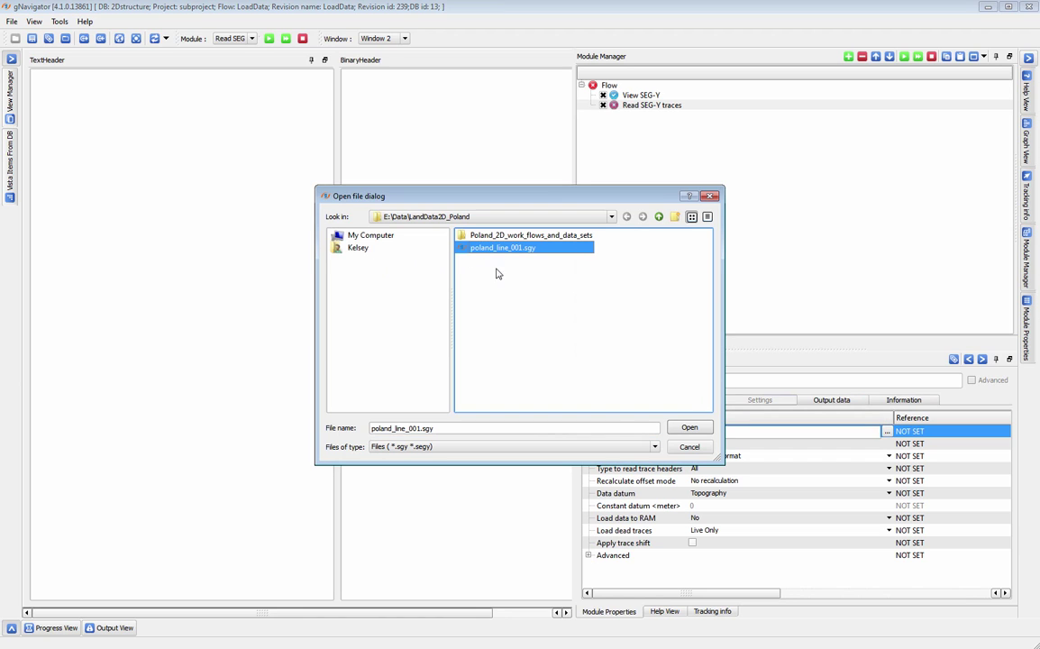
{"action": "left_click", "coordinate": [691, 427]}
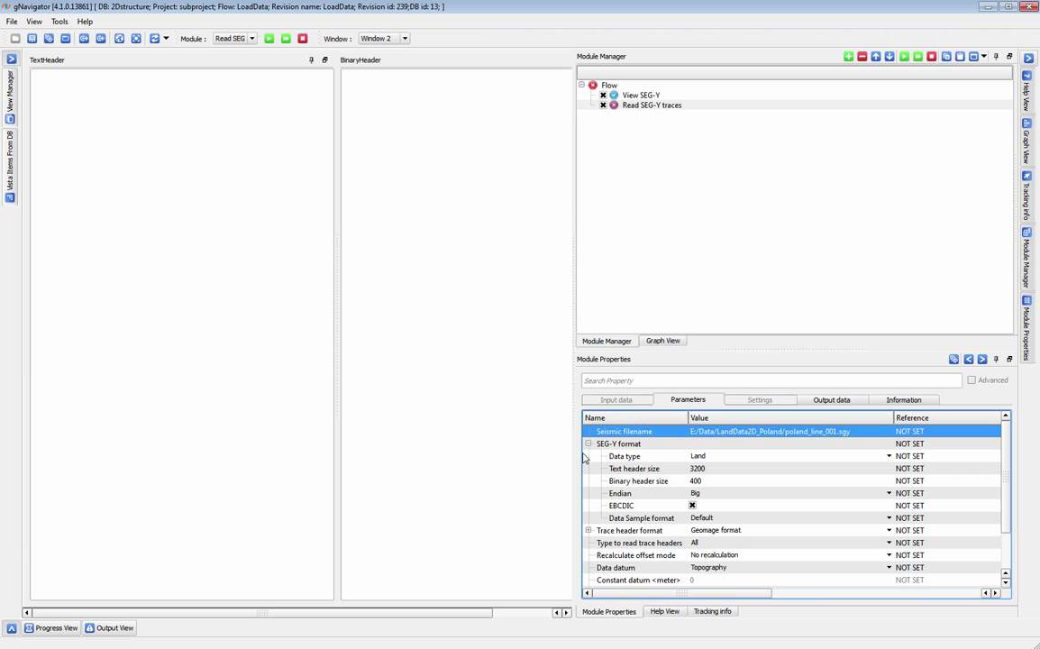
Step: Keep the SEG-Y format Endian at Big, then collapse the SEG-Y format group
{"action": "left_click", "coordinate": [738, 495]}
{"action": "left_click", "coordinate": [739, 498]}
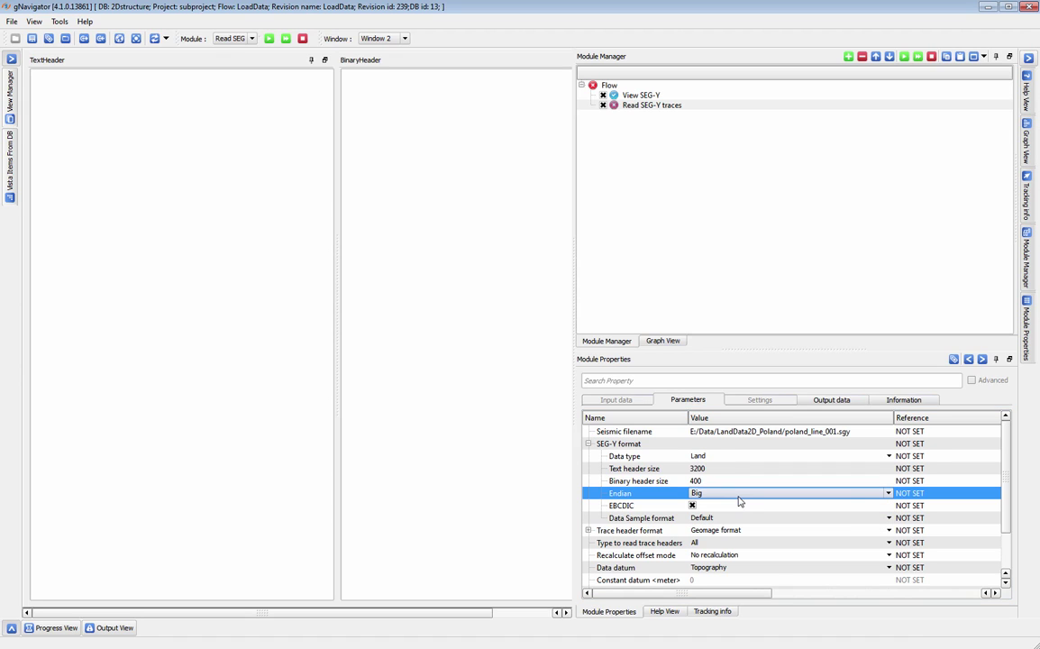
{"action": "left_click", "coordinate": [587, 443]}
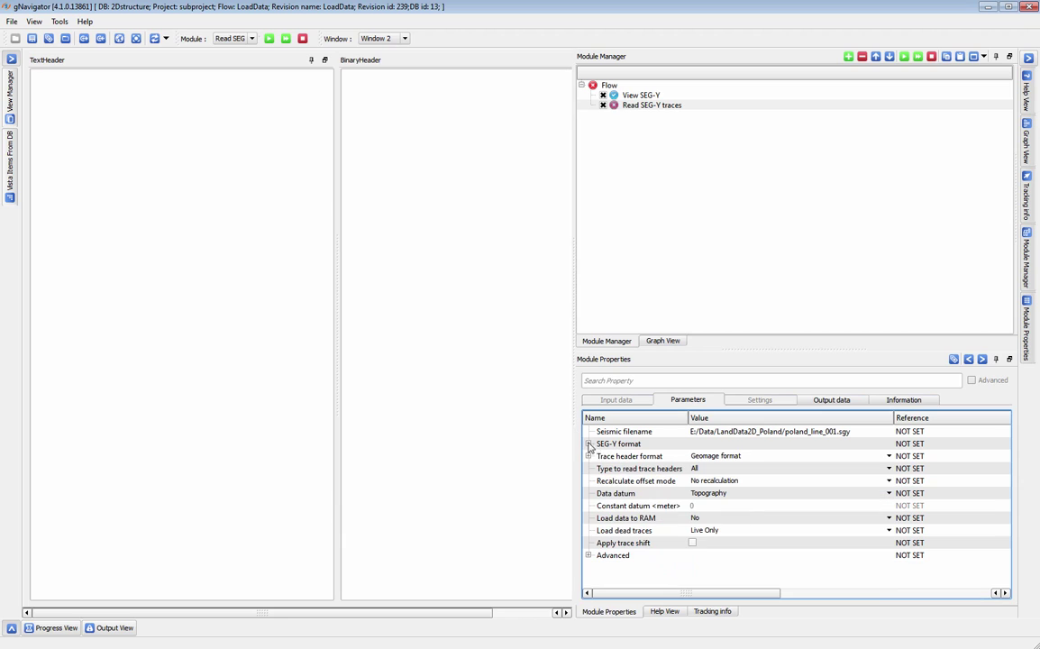
{"action": "left_click", "coordinate": [628, 457]}
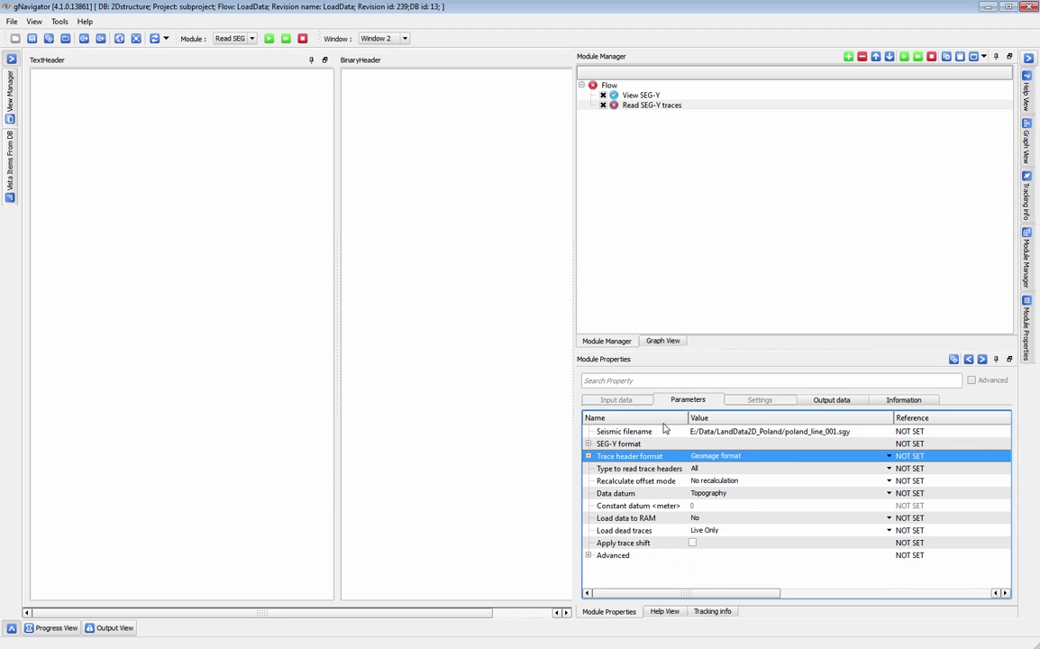
Step: Add a new trace header format named 'newformat' from the format list
{"action": "left_click", "coordinate": [588, 457]}
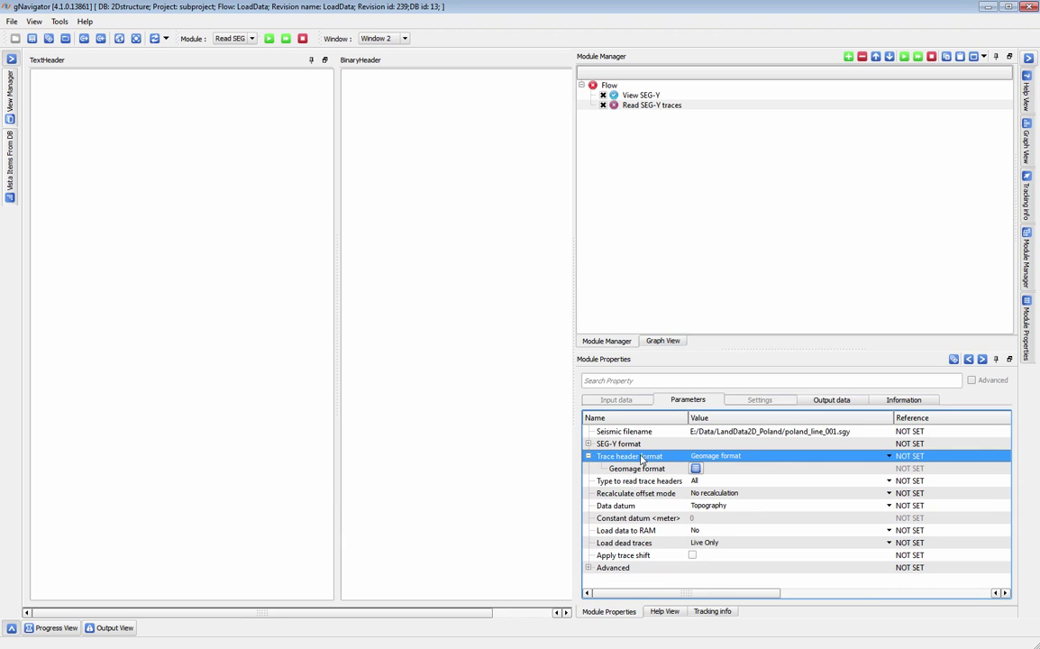
{"action": "left_click", "coordinate": [889, 457]}
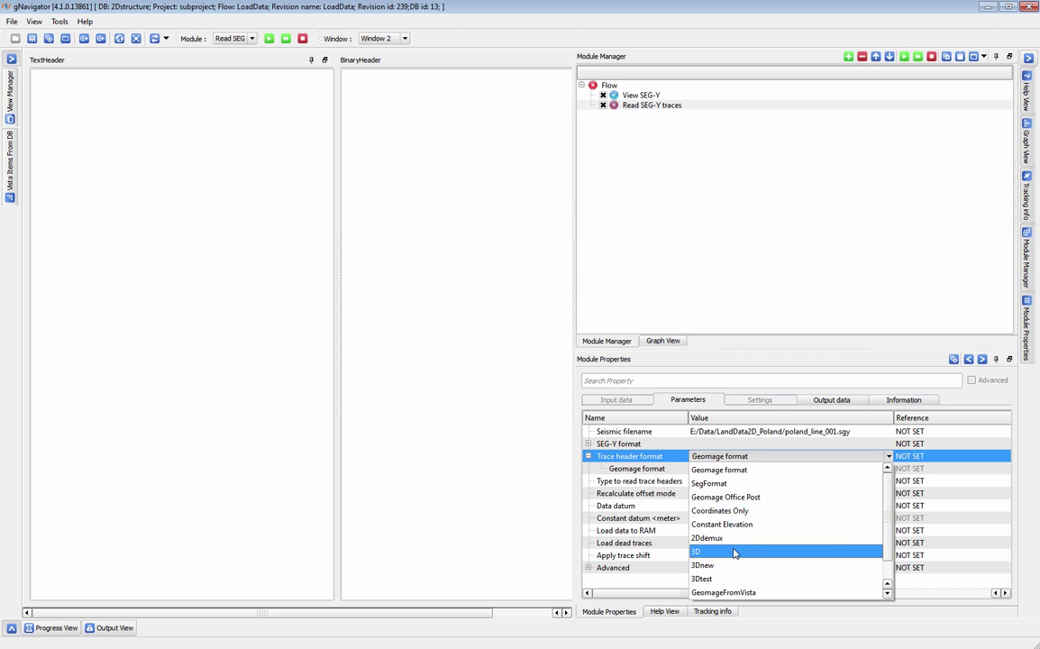
{"action": "scroll", "coordinate": [888, 521], "scroll_direction": "down", "scroll_amount": 1}
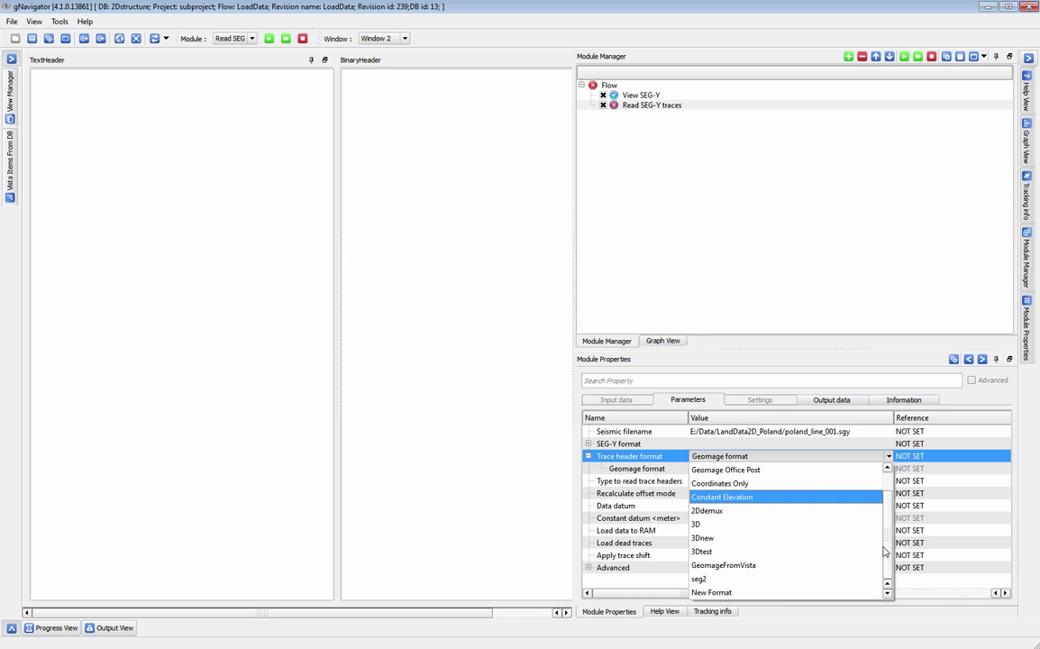
{"action": "left_click", "coordinate": [718, 592]}
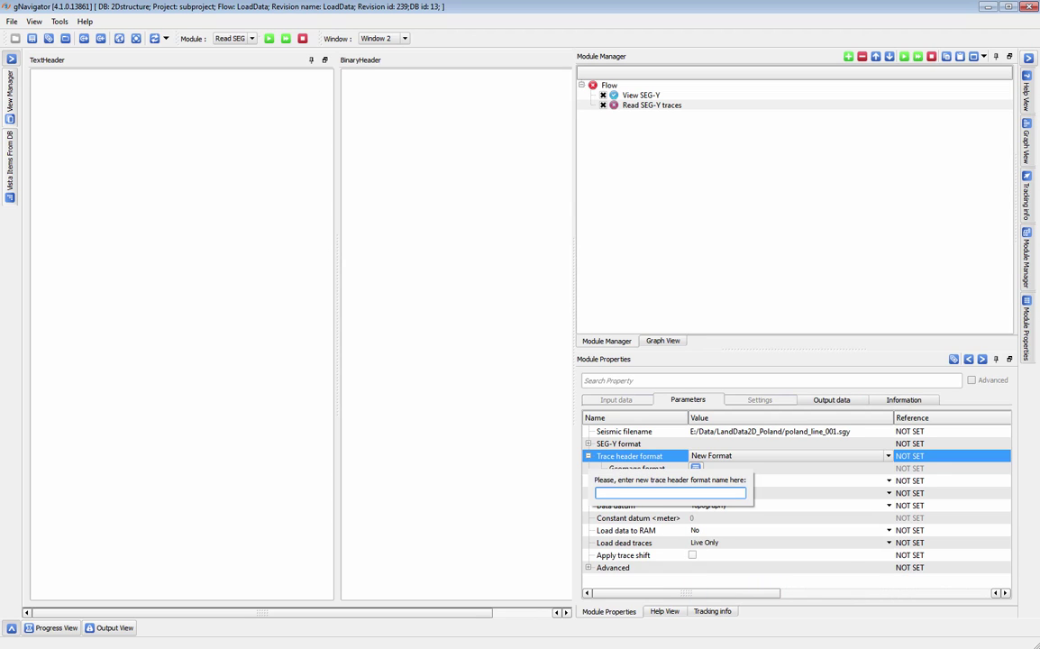
{"action": "type", "text": "newformat"}
{"action": "key", "text": "Return"}
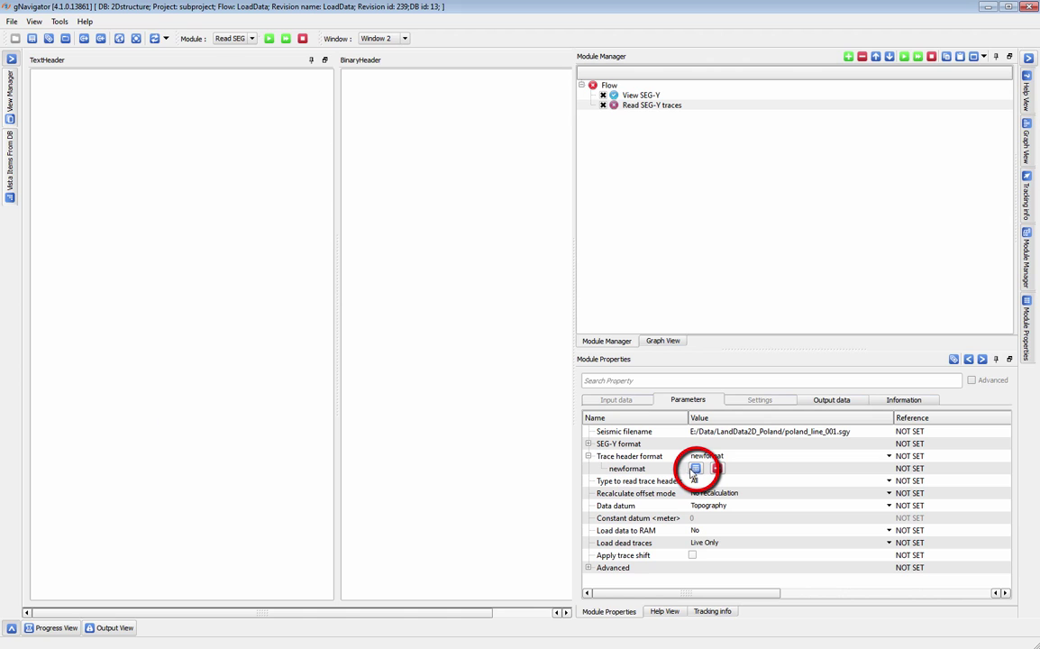
Step: Open the newformat header editor and review row 1's FFID field, keeping Int4
{"action": "left_click", "coordinate": [696, 469]}
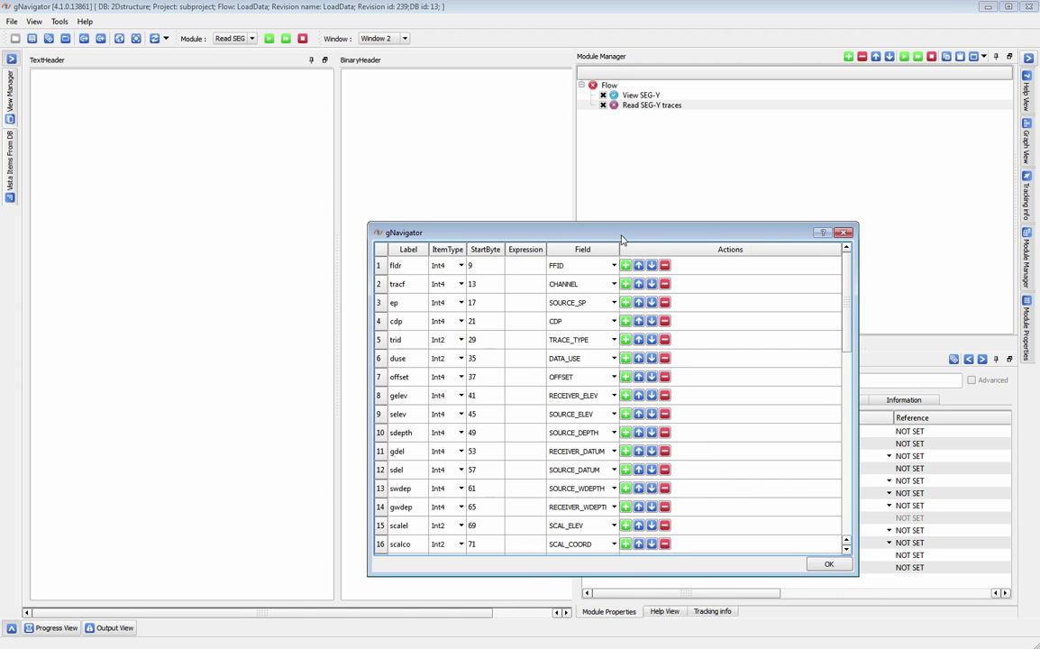
{"action": "left_click_drag", "start_coordinate": [617, 233], "coordinate": [609, 162]}
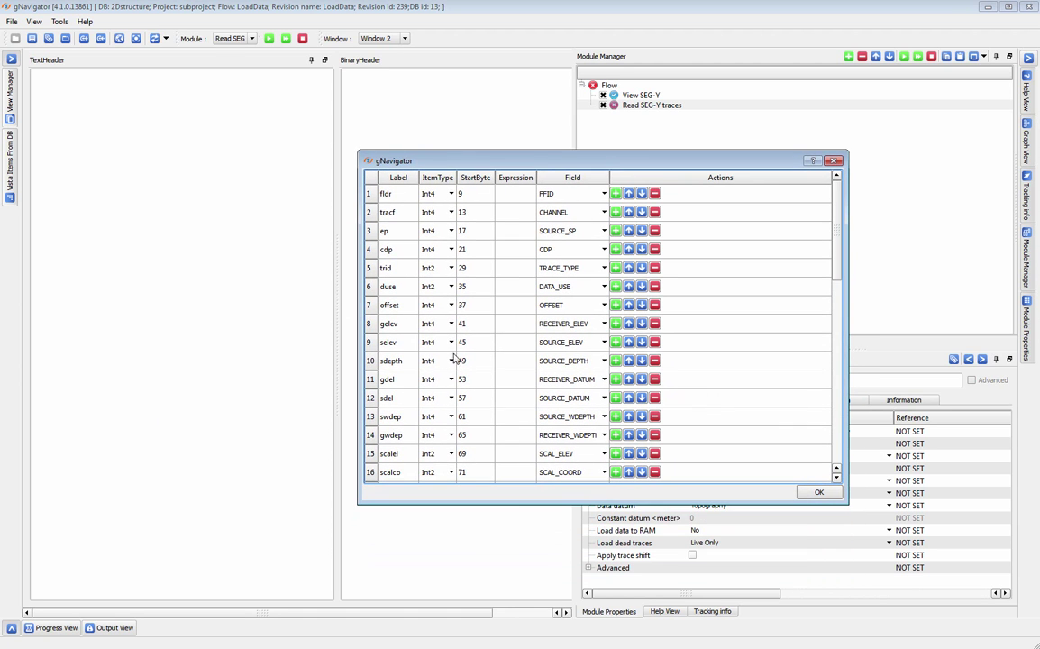
{"action": "left_click", "coordinate": [603, 194]}
{"action": "left_click", "coordinate": [511, 209]}
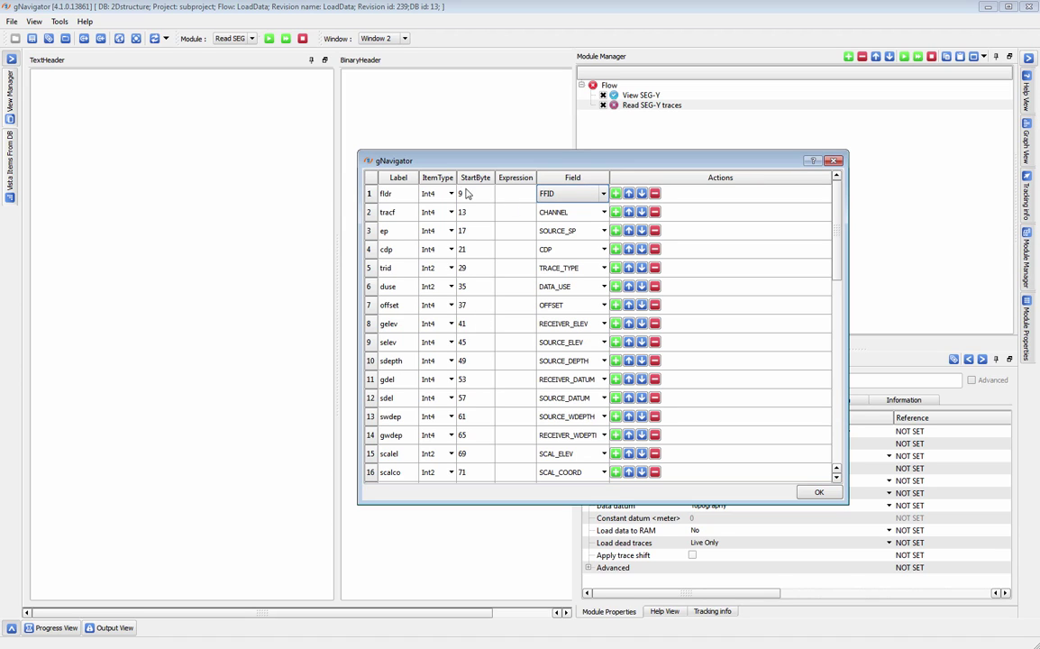
{"action": "double_click", "coordinate": [467, 194]}
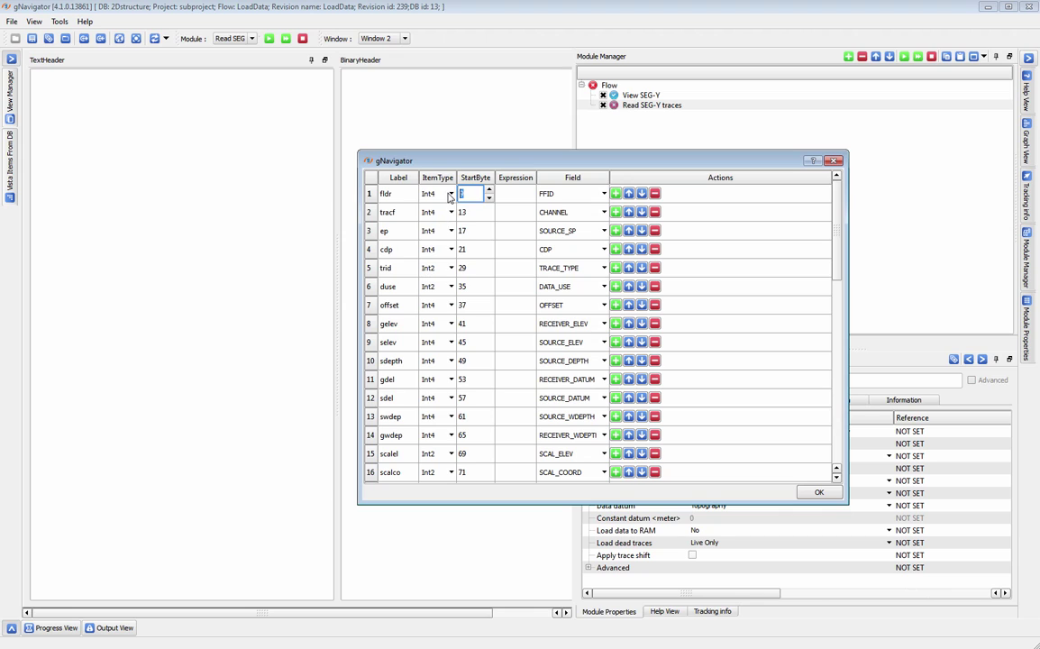
{"action": "left_click", "coordinate": [450, 195]}
{"action": "double_click", "coordinate": [511, 192]}
Step: Change the ep field expression to Int4(17)*100 and save the definition
{"action": "double_click", "coordinate": [512, 233]}
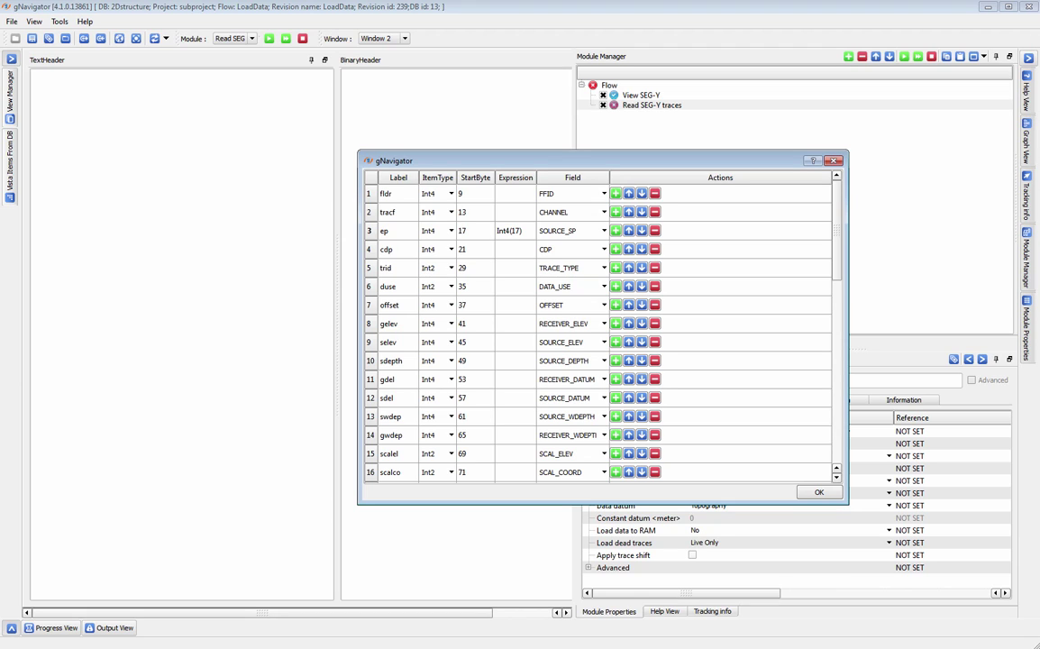
{"action": "type", "text": "00"}
{"action": "key", "text": "Return"}
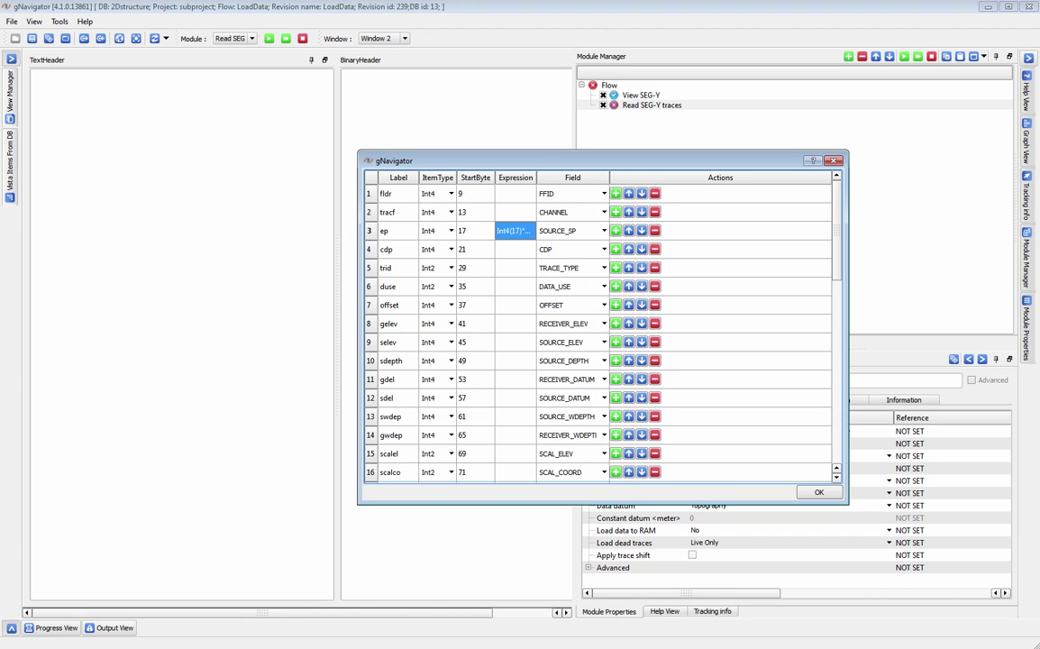
{"action": "left_click", "coordinate": [818, 491]}
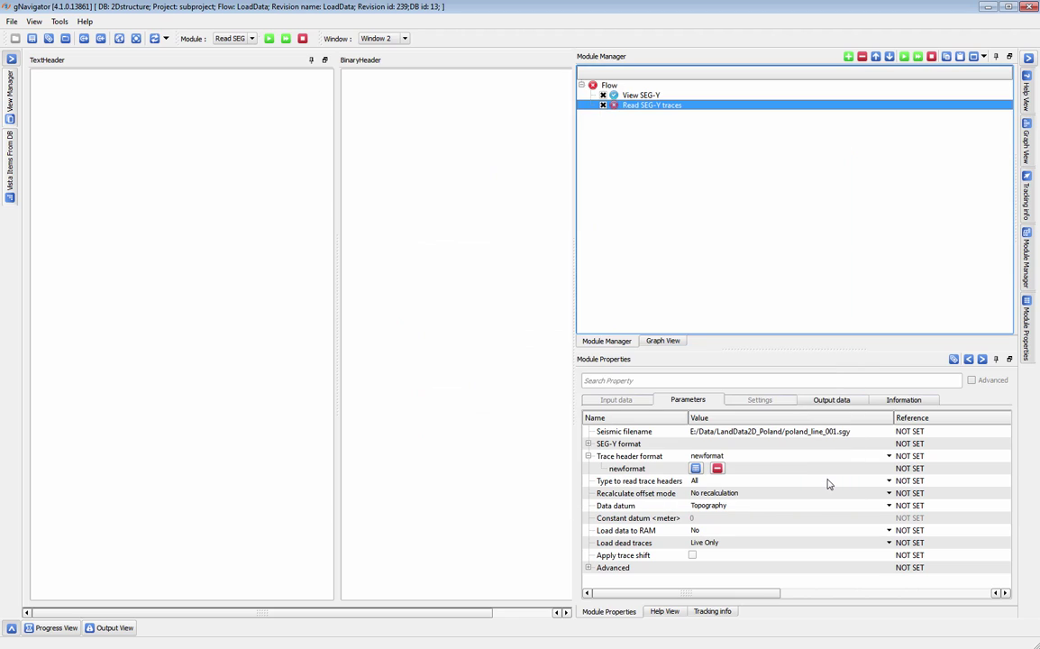
Step: Switch the trace header format back to Geomage format
{"action": "left_click", "coordinate": [889, 457]}
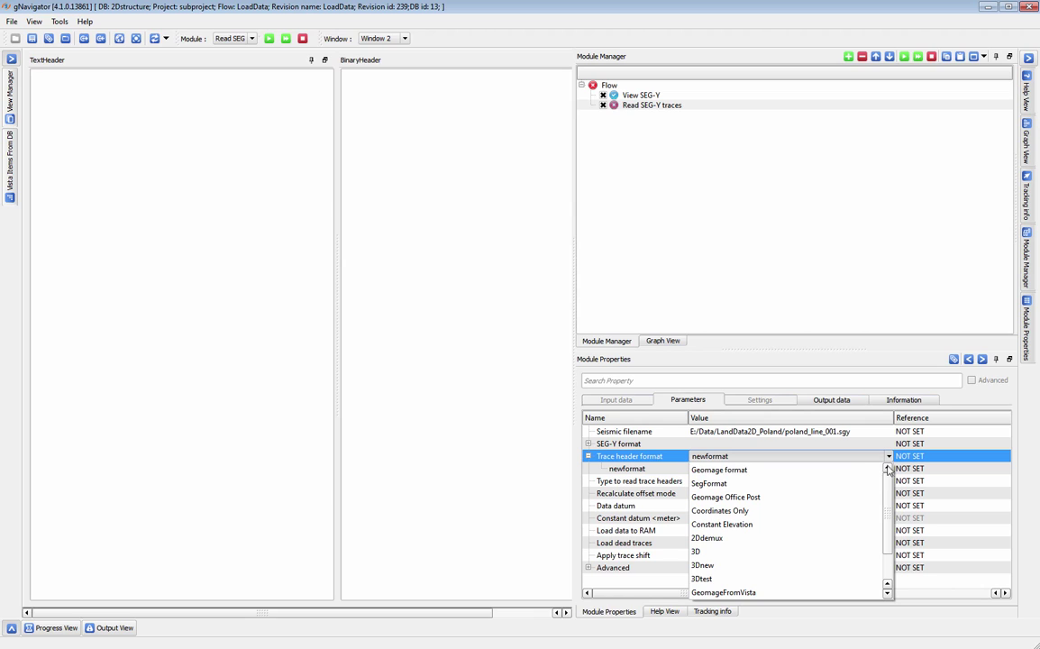
{"action": "left_click", "coordinate": [738, 470]}
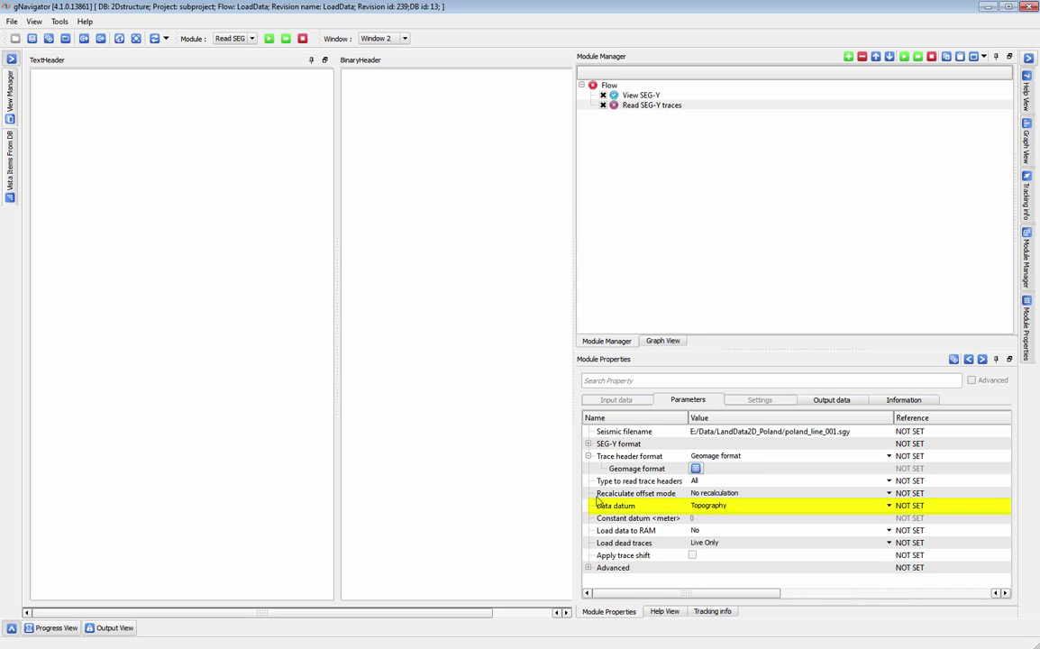
Step: Change the Data datum from Topography to Constant datum
{"action": "left_click", "coordinate": [812, 508]}
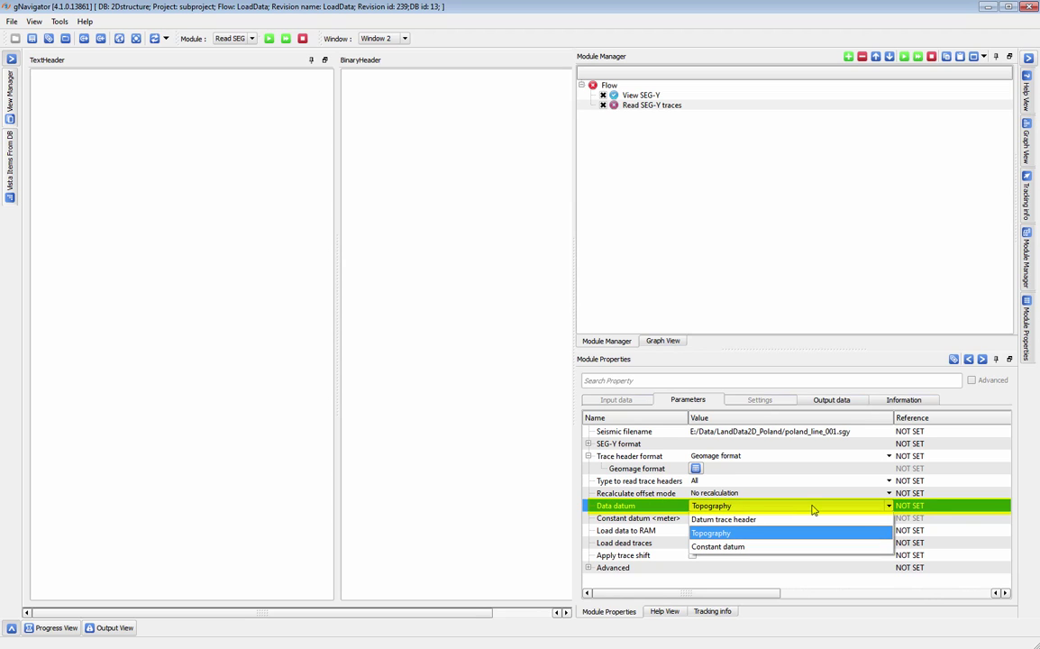
{"action": "left_click", "coordinate": [774, 540]}
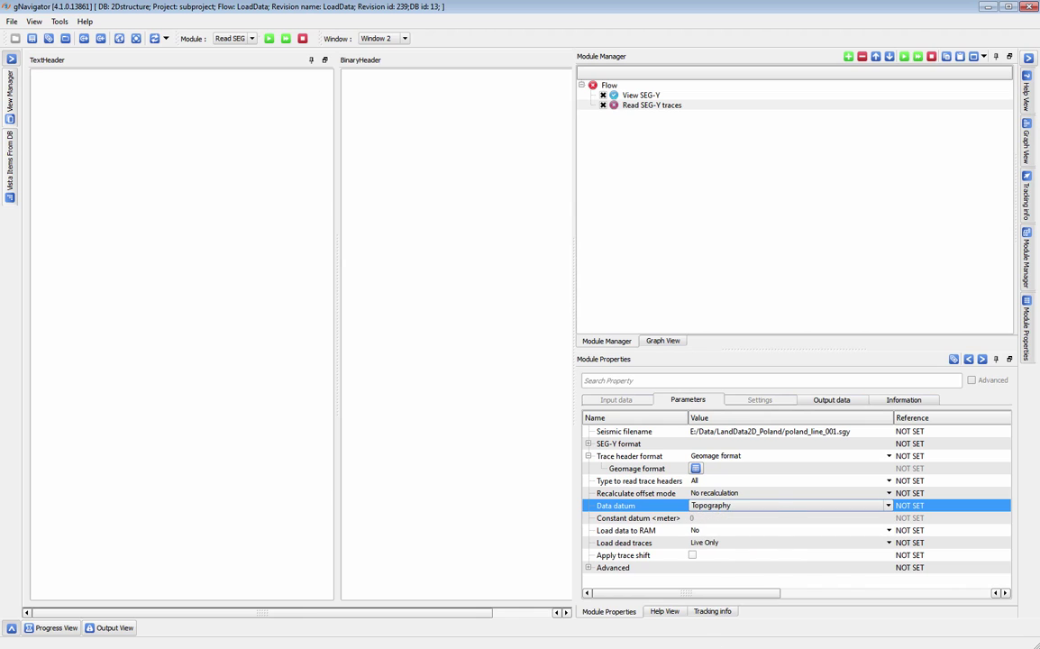
{"action": "left_click", "coordinate": [890, 506]}
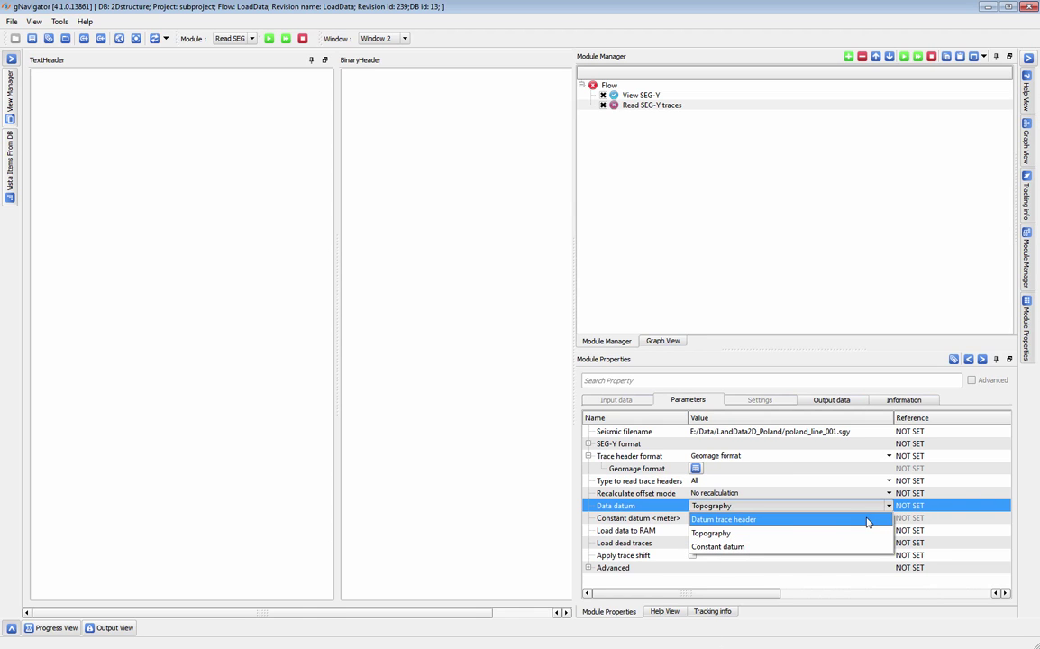
{"action": "left_click", "coordinate": [888, 508]}
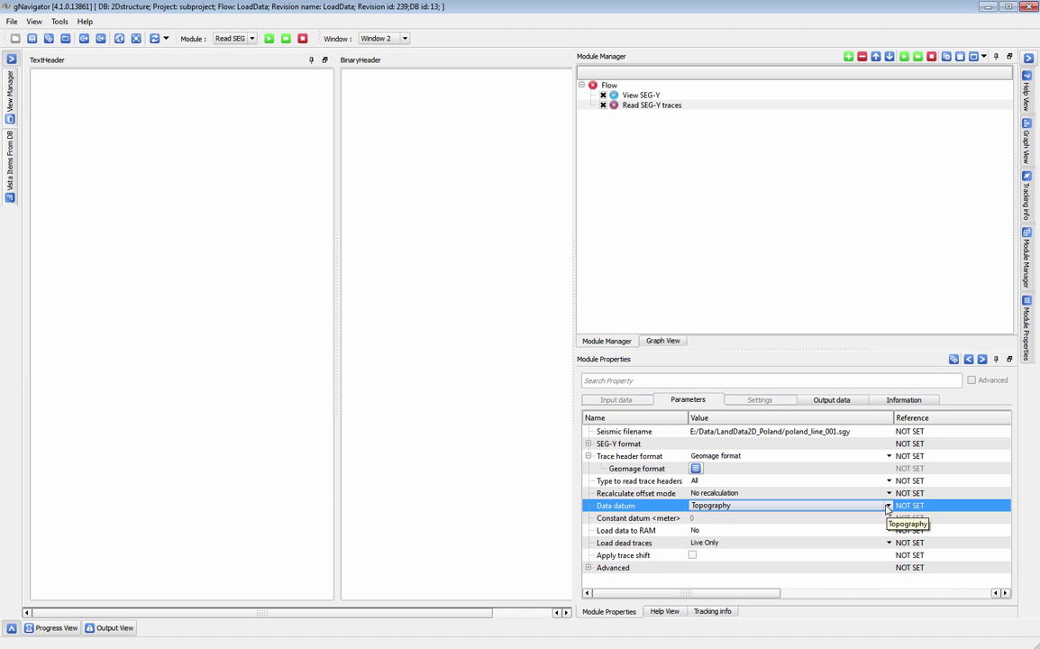
{"action": "left_click", "coordinate": [888, 507]}
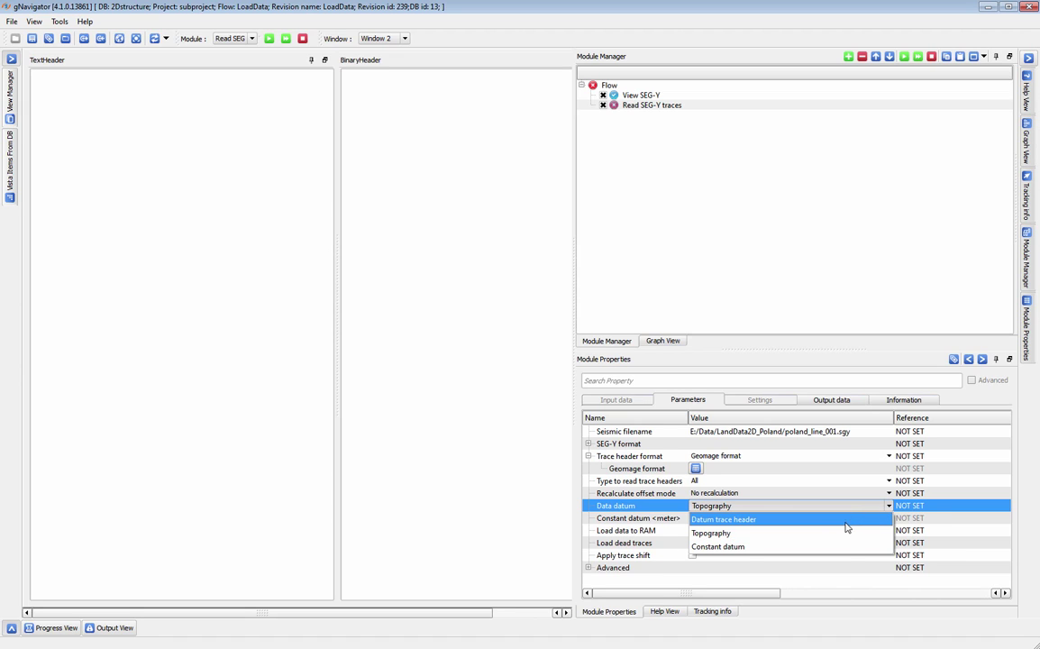
{"action": "left_click", "coordinate": [650, 532]}
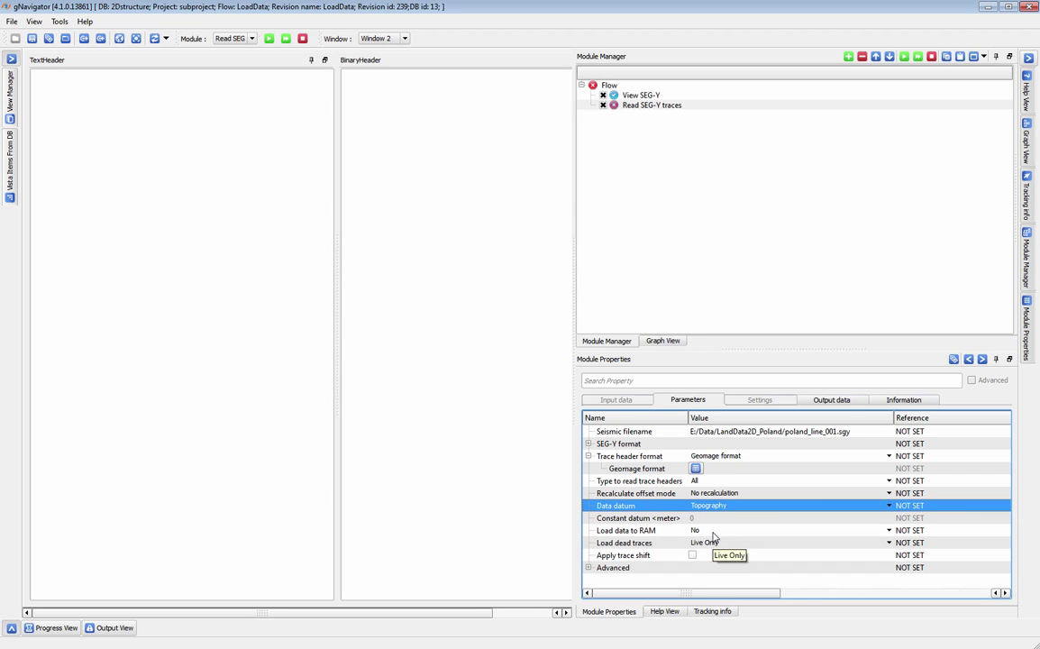
{"action": "left_click", "coordinate": [703, 506]}
{"action": "left_click", "coordinate": [723, 547]}
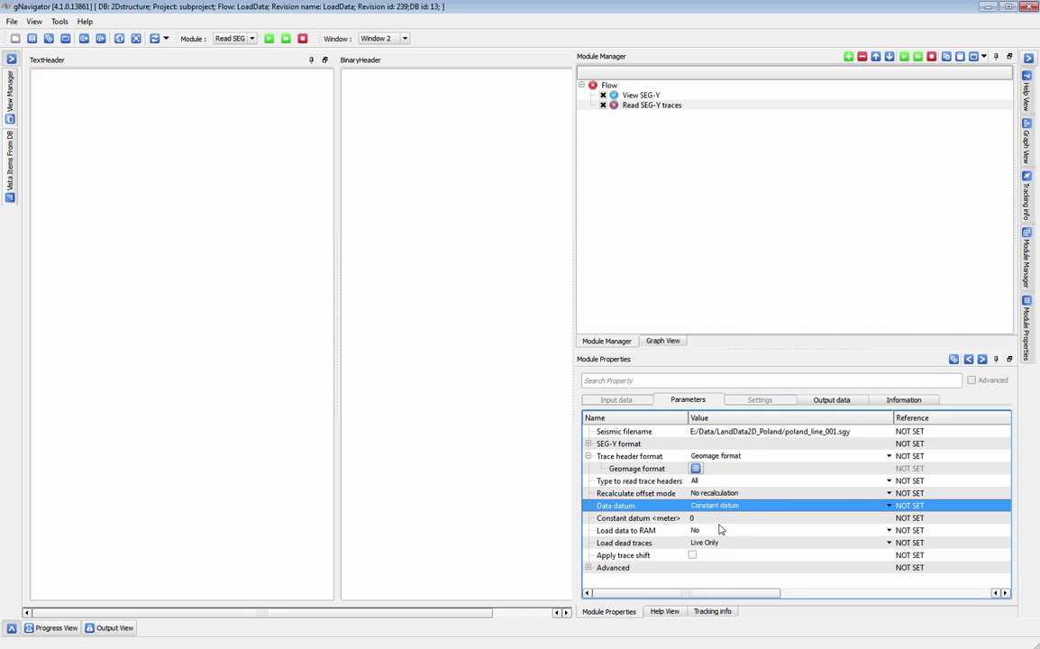
Step: Enter 300 m as the constant datum, toggling Apply trace shift on and back off
{"action": "left_click", "coordinate": [724, 519]}
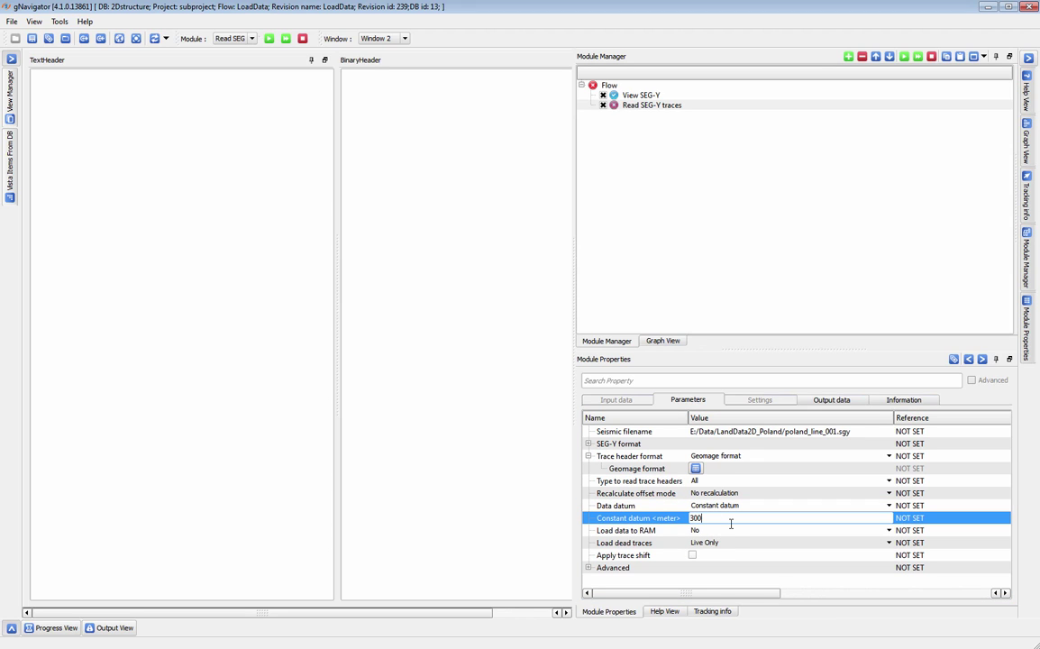
{"action": "left_click", "coordinate": [692, 555]}
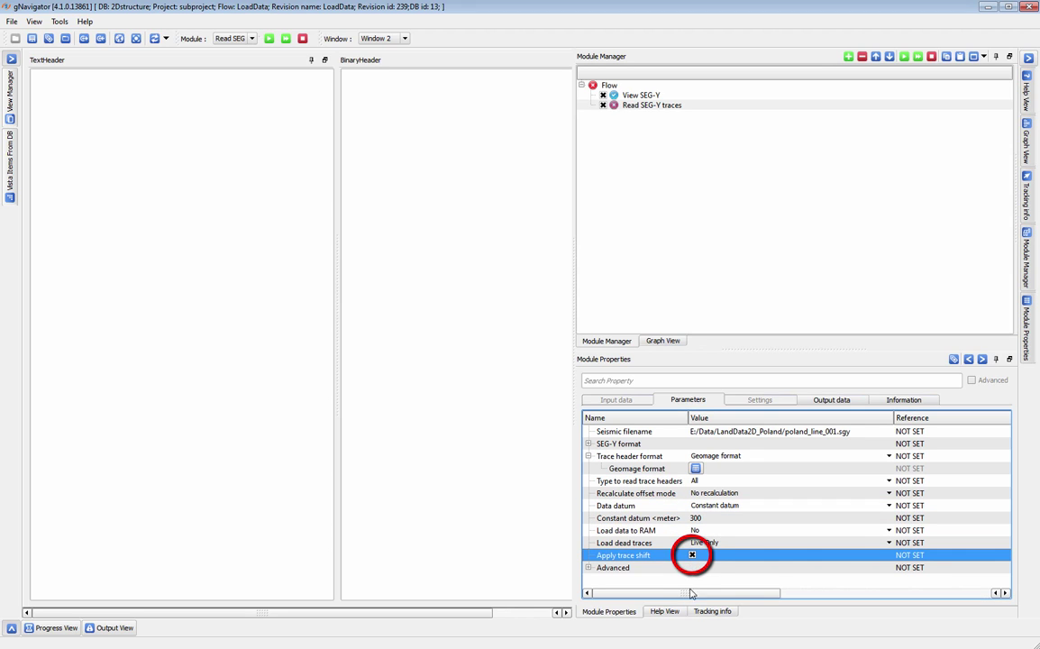
{"action": "left_click", "coordinate": [692, 555]}
{"action": "left_click", "coordinate": [741, 521]}
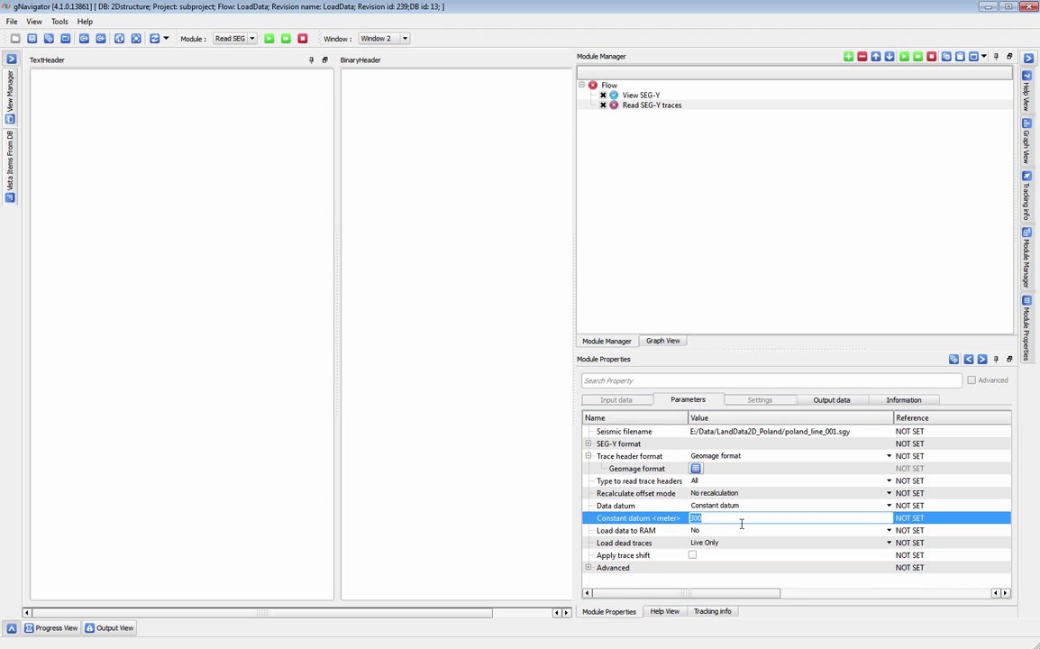
Step: Set the constant datum to 0 and return the Data datum to Topography
{"action": "type", "text": "0"}
{"action": "left_click", "coordinate": [739, 506]}
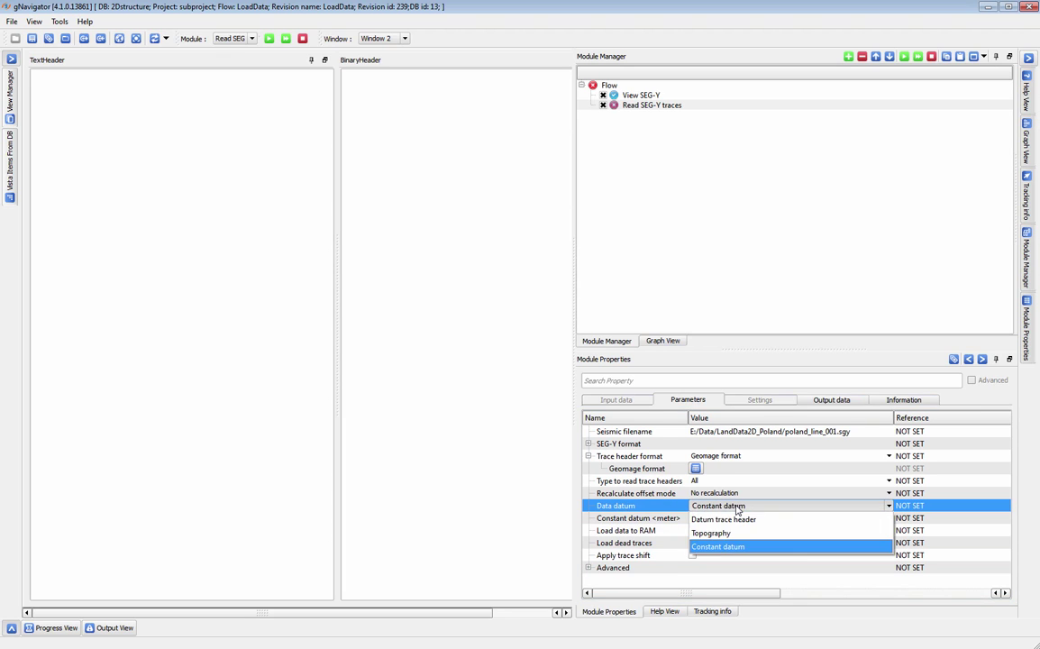
{"action": "left_click", "coordinate": [730, 533]}
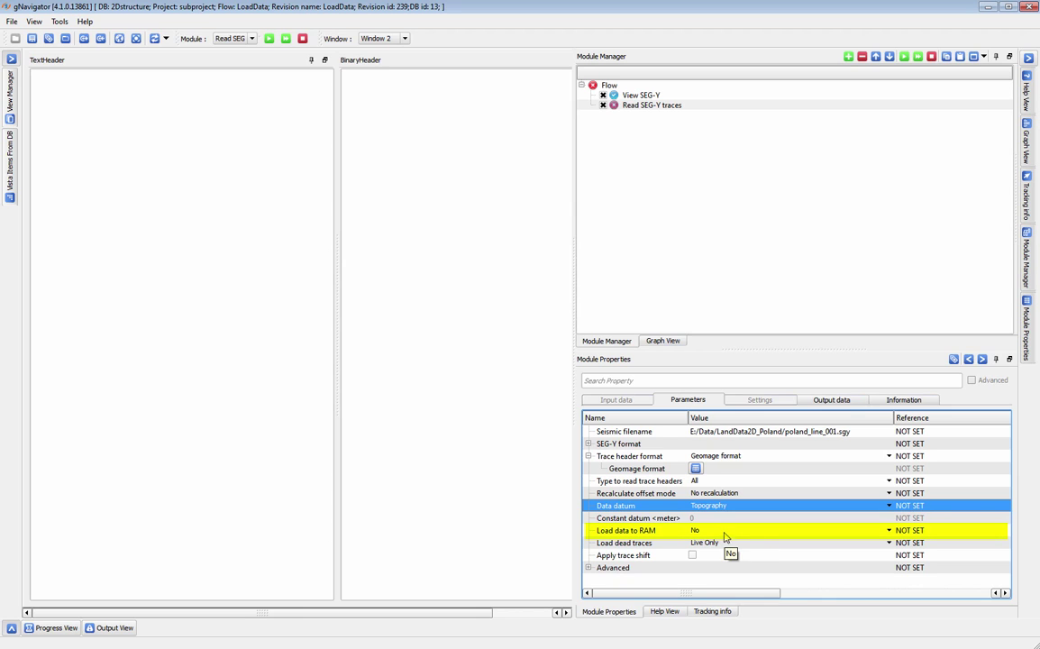
Step: Try Load data to RAM as Yes, then set it back to No
{"action": "left_click", "coordinate": [727, 533]}
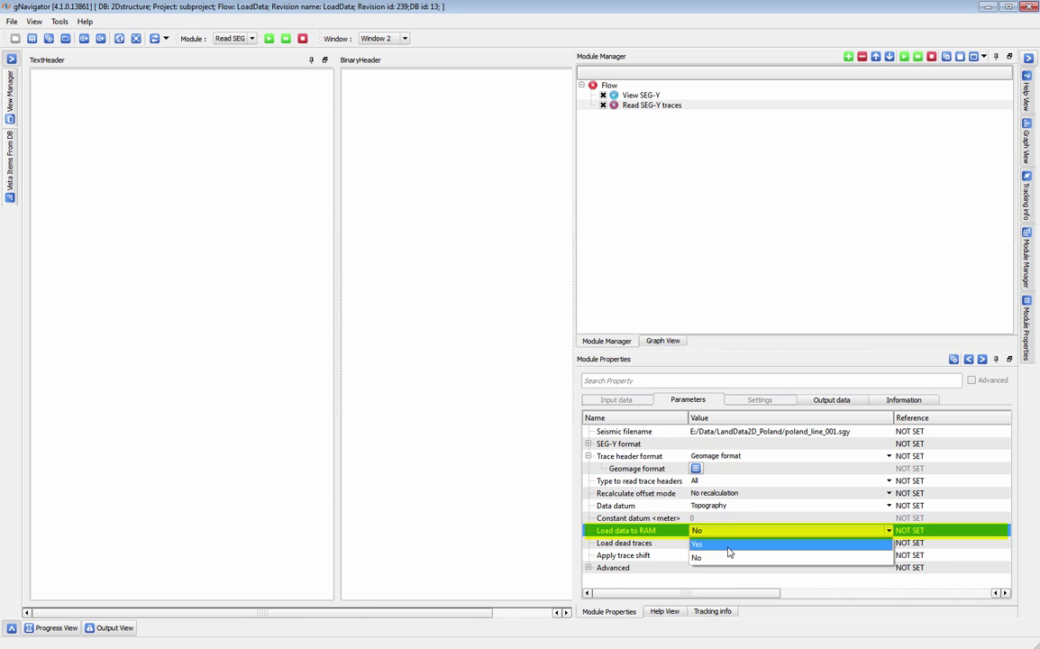
{"action": "left_click", "coordinate": [727, 545]}
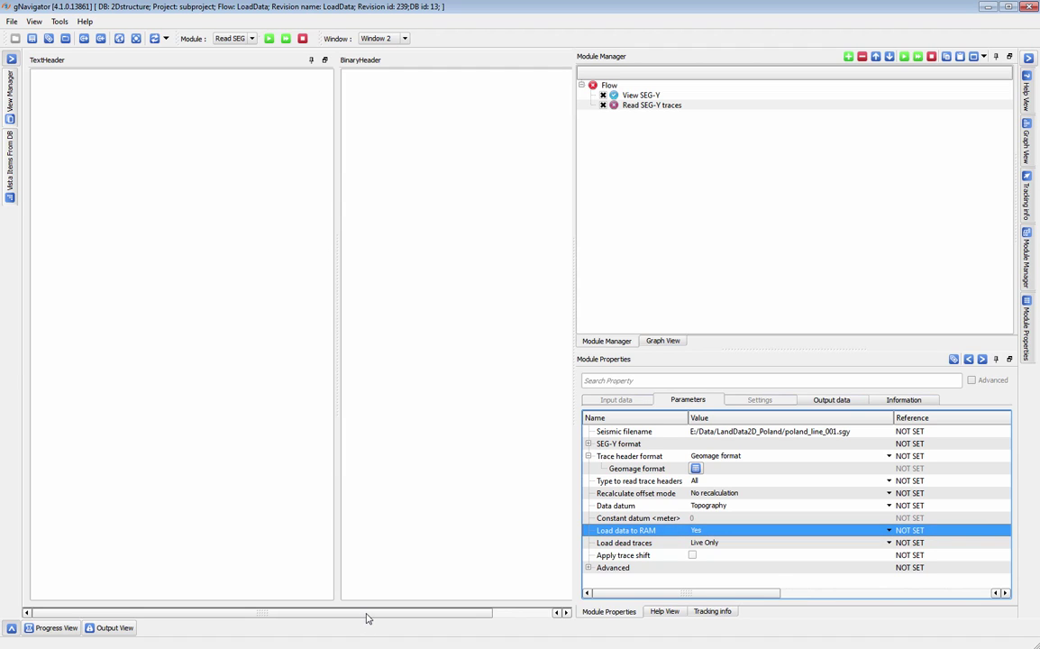
{"action": "left_click", "coordinate": [838, 534]}
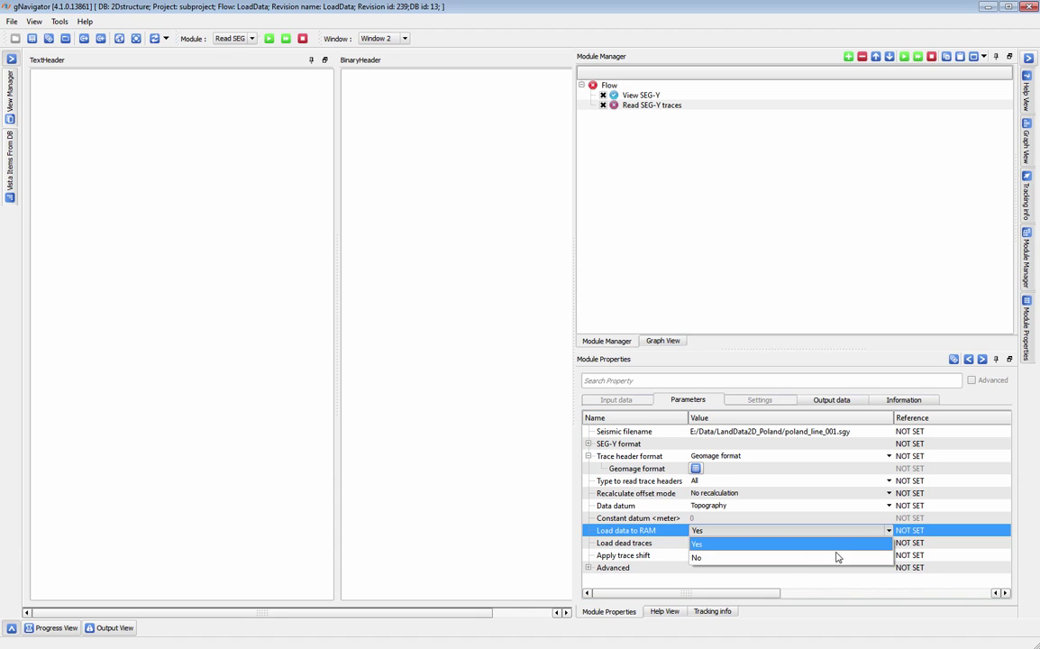
{"action": "left_click", "coordinate": [718, 560]}
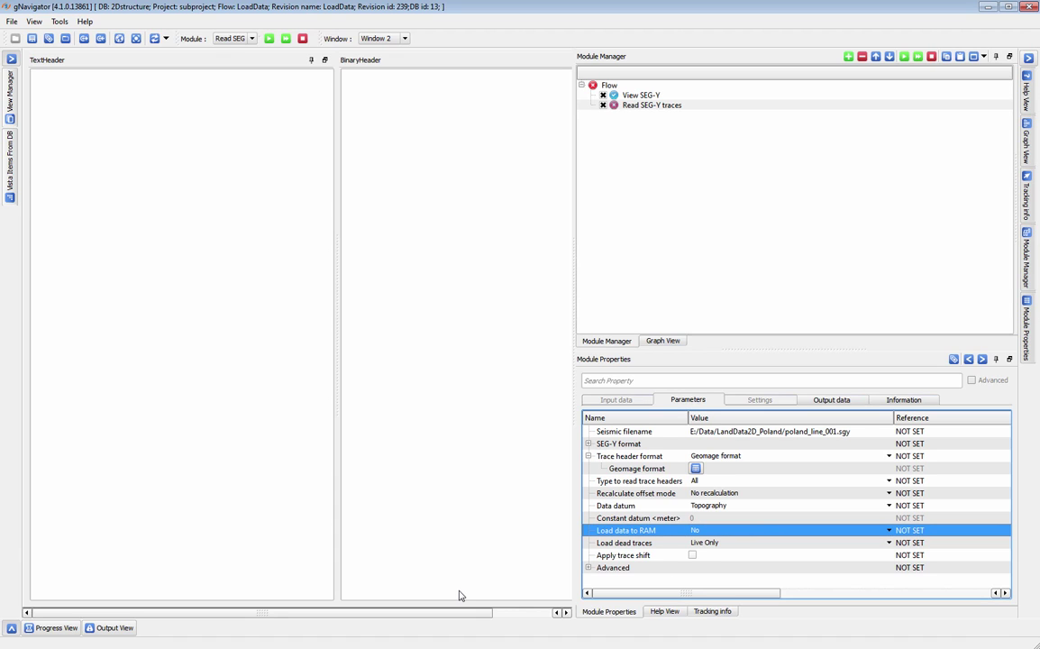
Step: Keep Load dead traces at Live Only, expand Advanced options, and widen the Name column
{"action": "left_click", "coordinate": [830, 570]}
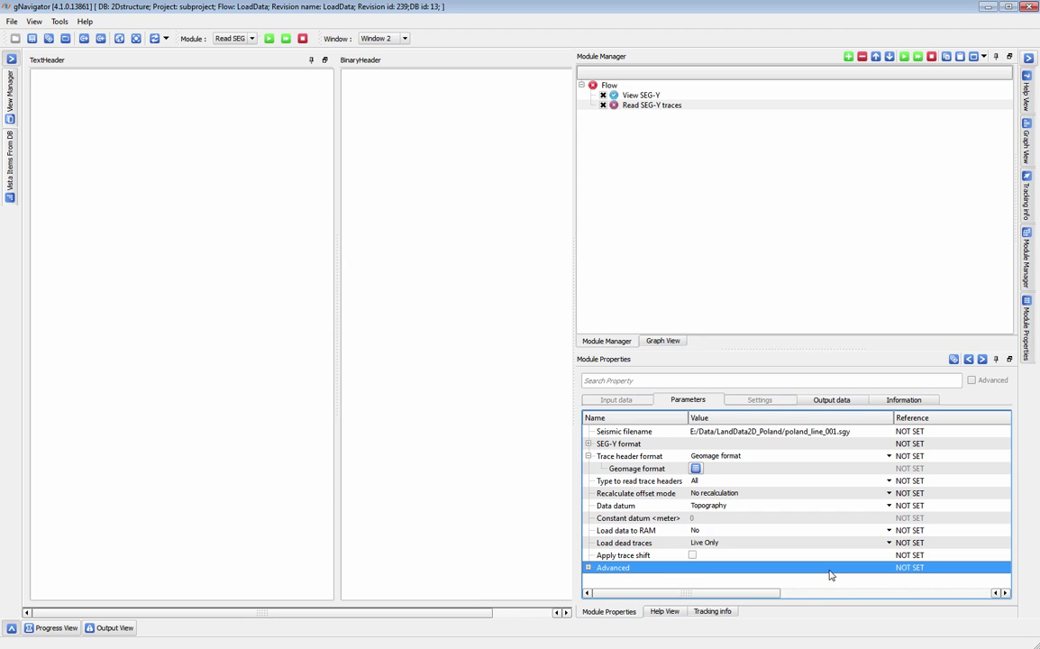
{"action": "left_click", "coordinate": [889, 543]}
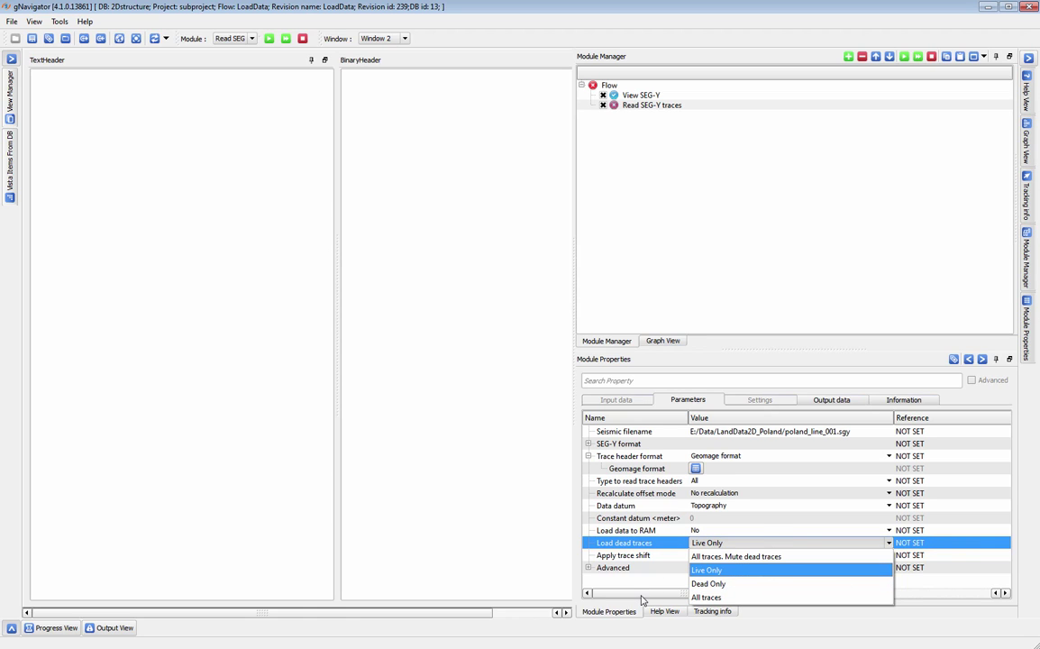
{"action": "left_click", "coordinate": [590, 579]}
{"action": "left_click", "coordinate": [588, 568]}
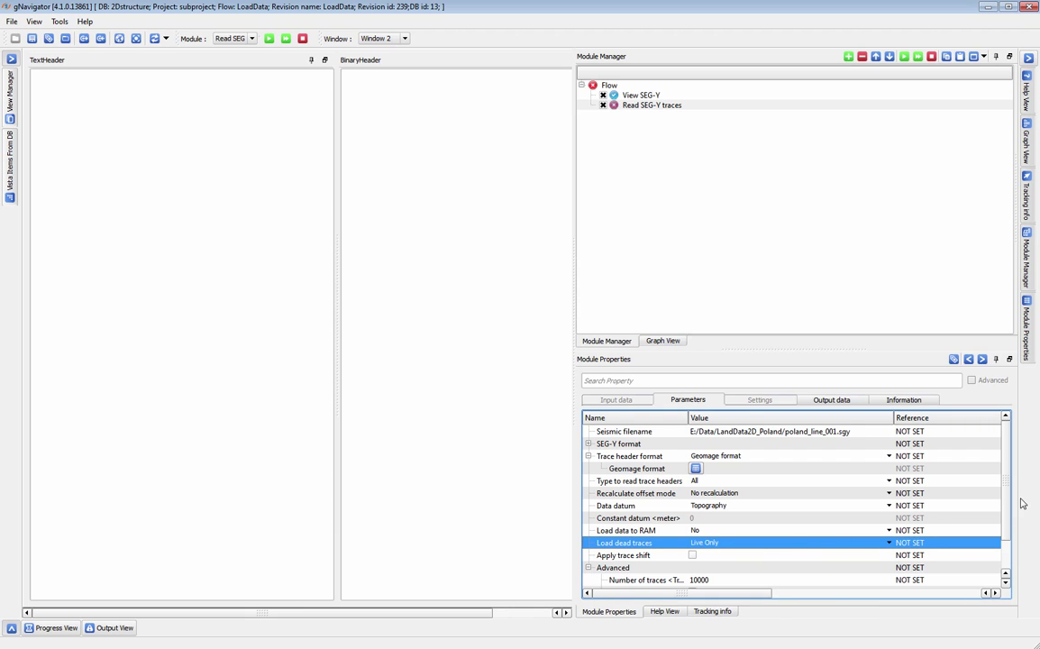
{"action": "scroll", "coordinate": [1001, 532], "scroll_direction": "down", "scroll_amount": 1}
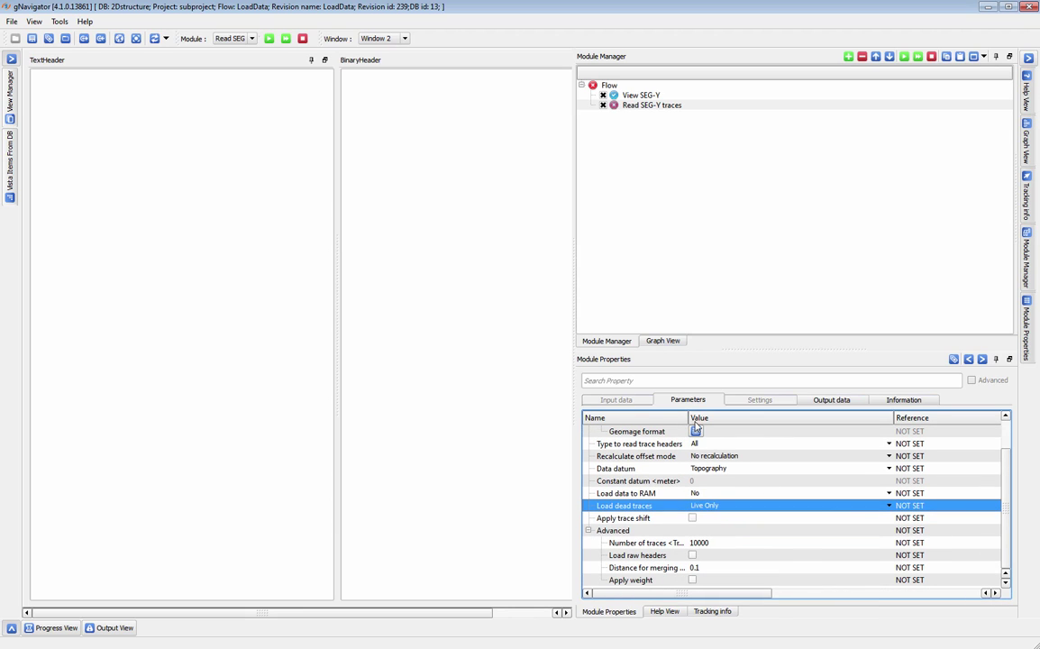
{"action": "left_click_drag", "start_coordinate": [687, 416], "coordinate": [746, 416]}
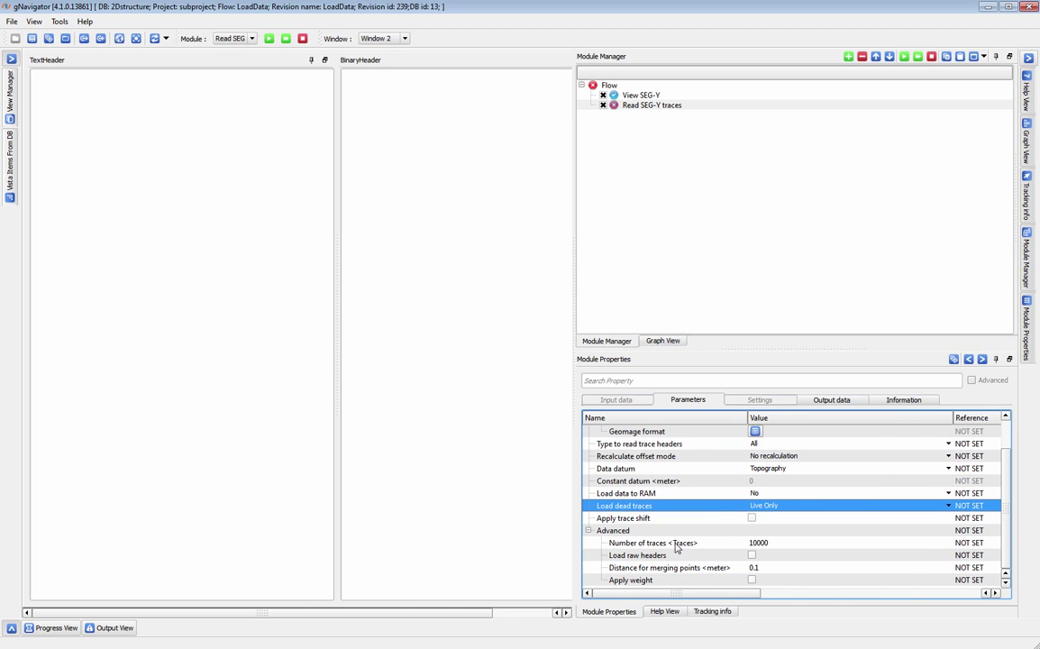
Step: Run Read SEG-Y traces and check its information: 70782 traces, 251 sources
{"action": "left_click", "coordinate": [589, 531]}
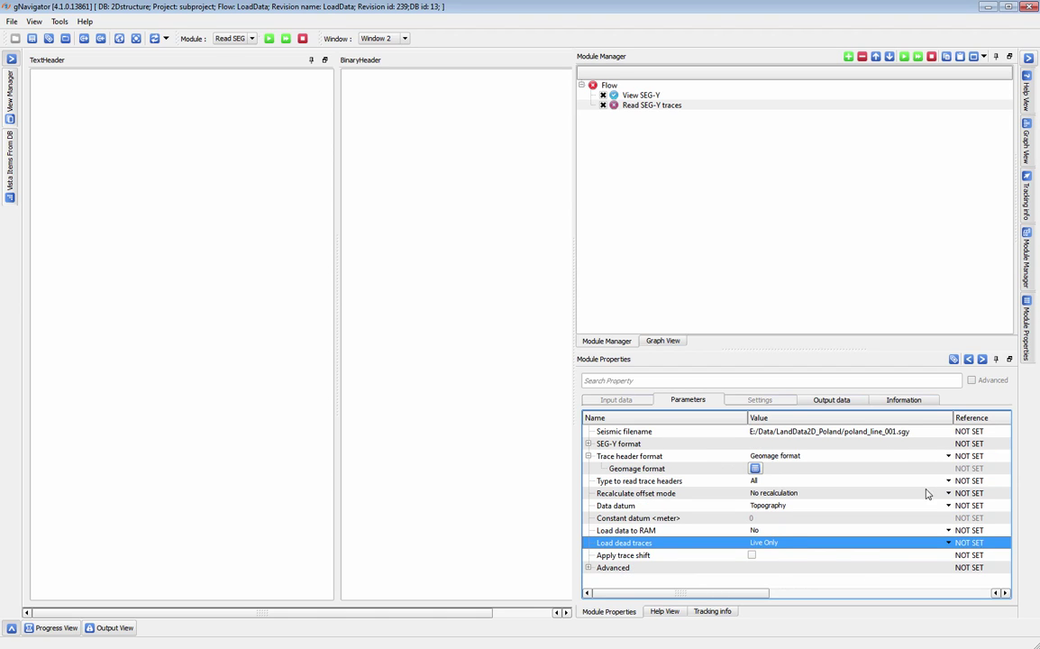
{"action": "left_click", "coordinate": [654, 106]}
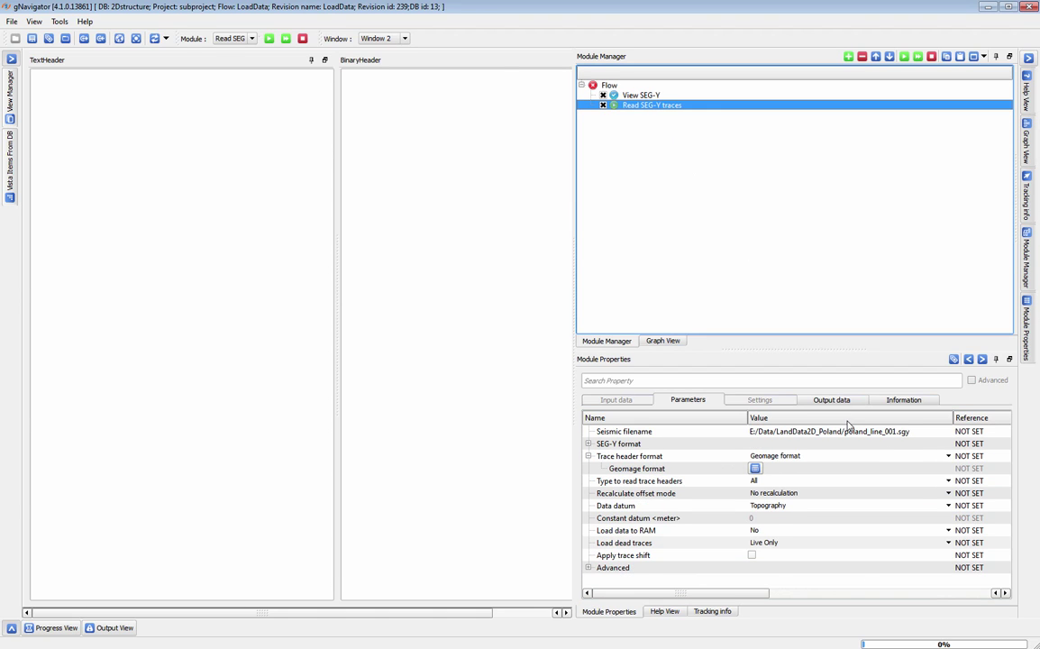
{"action": "left_click", "coordinate": [904, 400]}
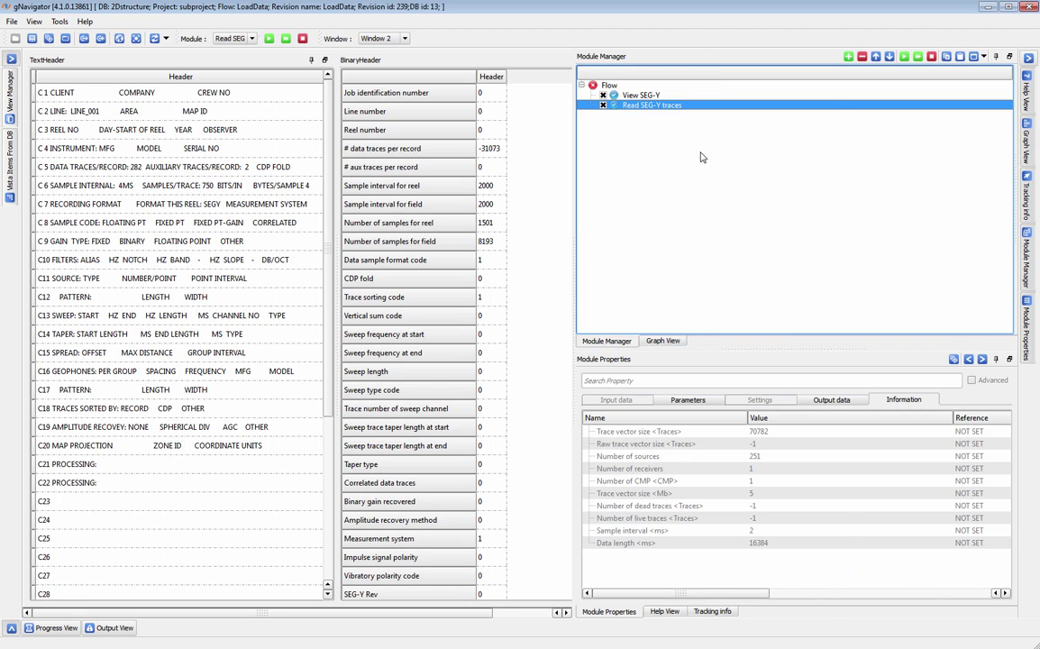
Step: Add an Output gather view via Vista Groups > Output on the module
{"action": "right_click", "coordinate": [666, 104]}
{"action": "mouse_move", "coordinate": [693, 139]}
{"action": "mouse_move", "coordinate": [755, 167]}
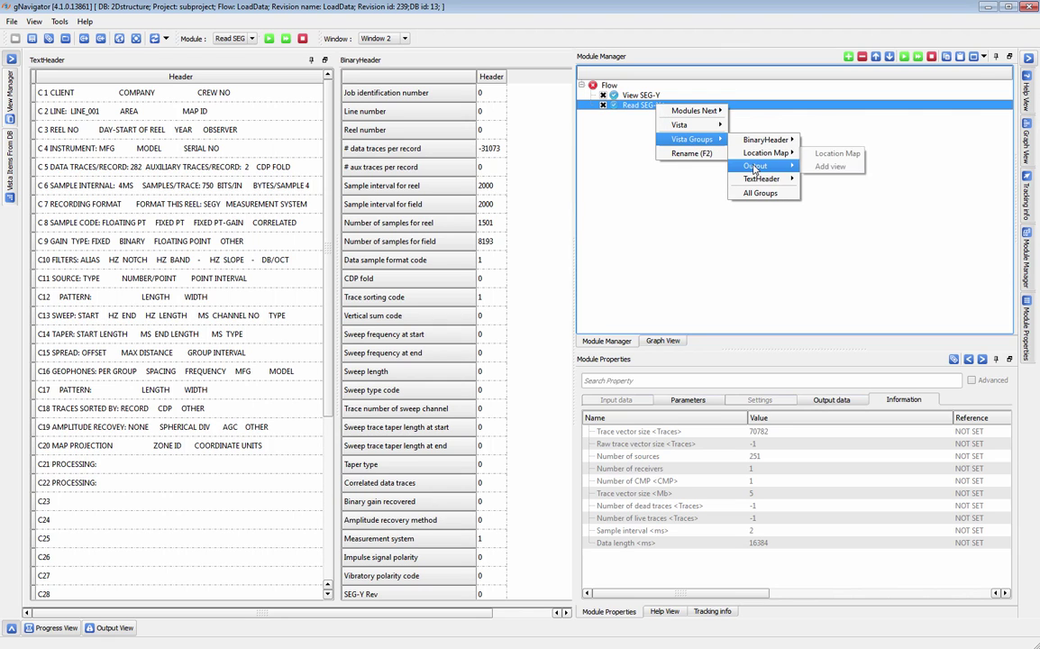
{"action": "left_click", "coordinate": [825, 180]}
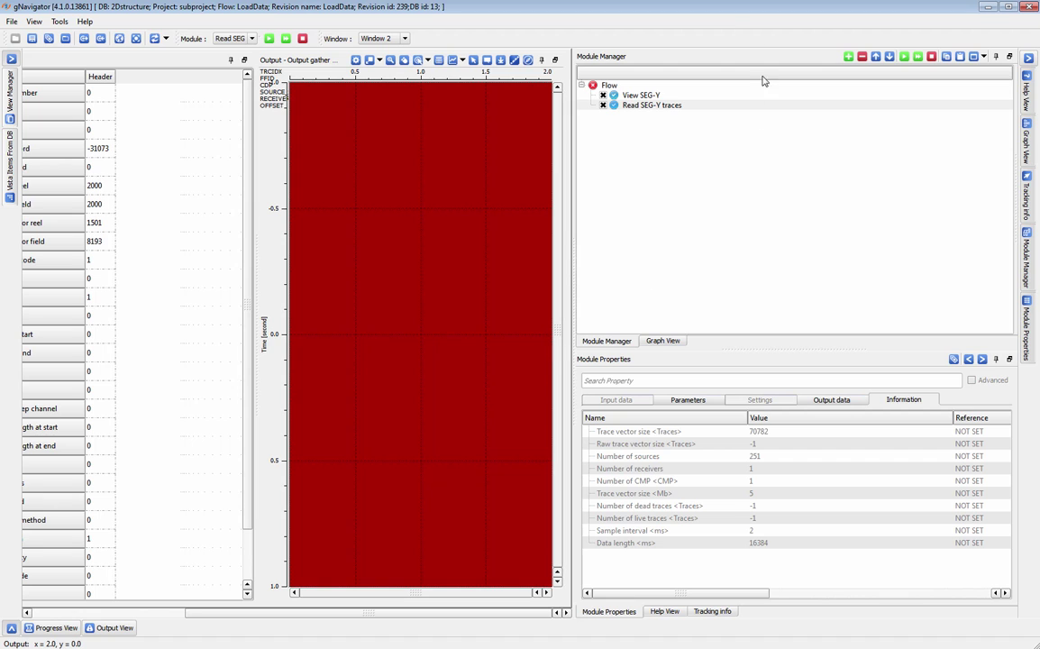
Step: Show View SEG-Y parameters, switch to Window 1, and zoom into the Input gather traces
{"action": "left_click", "coordinate": [642, 96]}
{"action": "left_click", "coordinate": [688, 399]}
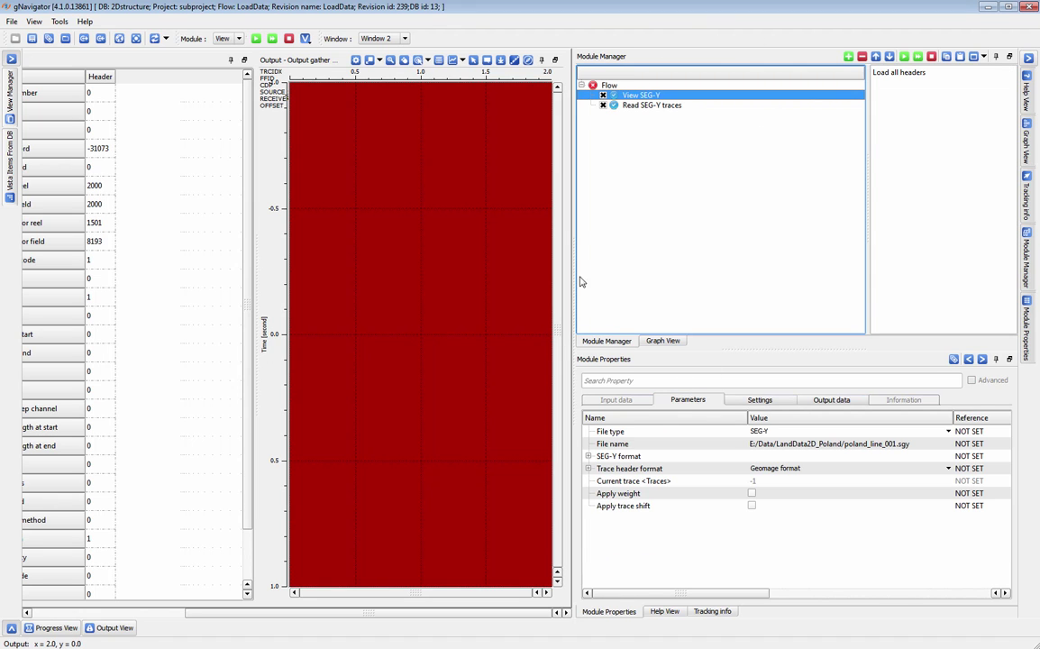
{"action": "left_click", "coordinate": [380, 38]}
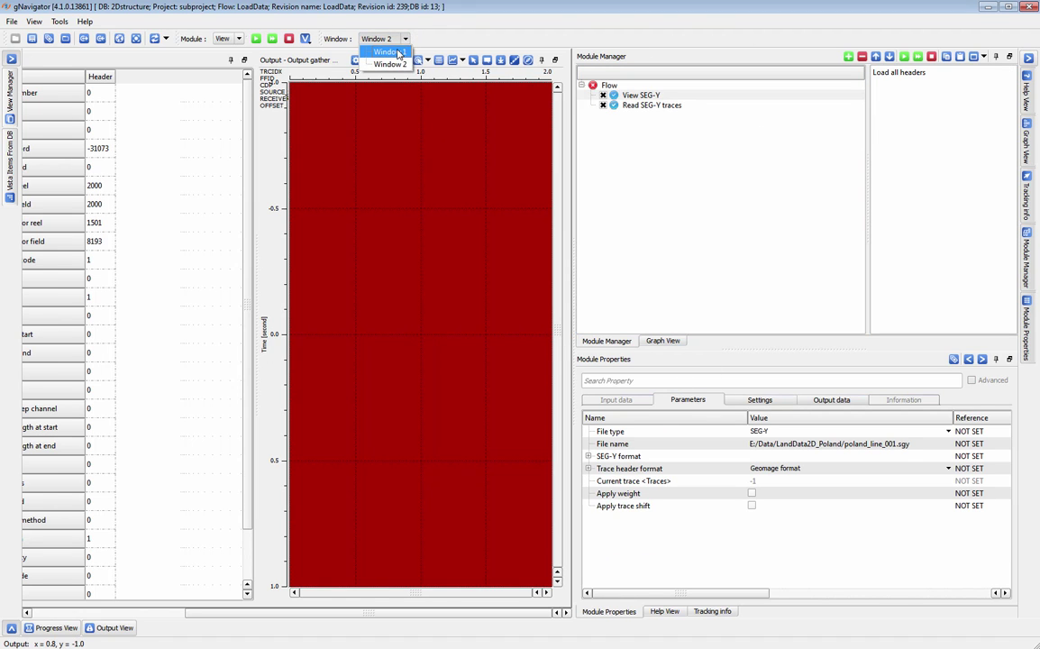
{"action": "left_click", "coordinate": [379, 52]}
{"action": "scroll", "coordinate": [468, 94], "scroll_direction": "up", "scroll_amount": 2}
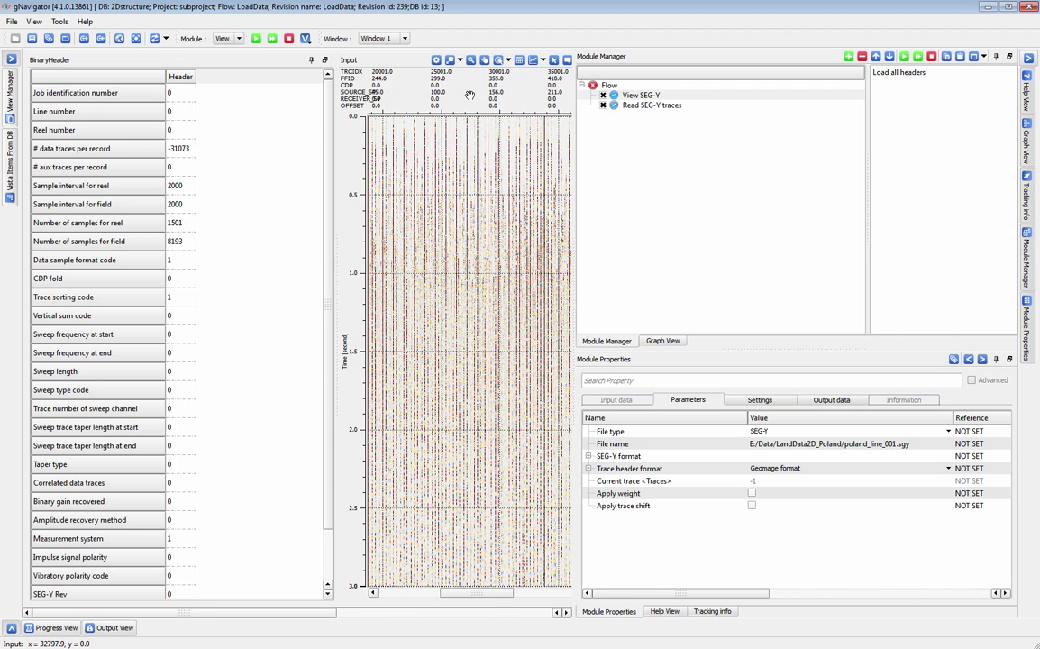
{"action": "scroll", "coordinate": [406, 158], "scroll_direction": "up", "scroll_amount": 2}
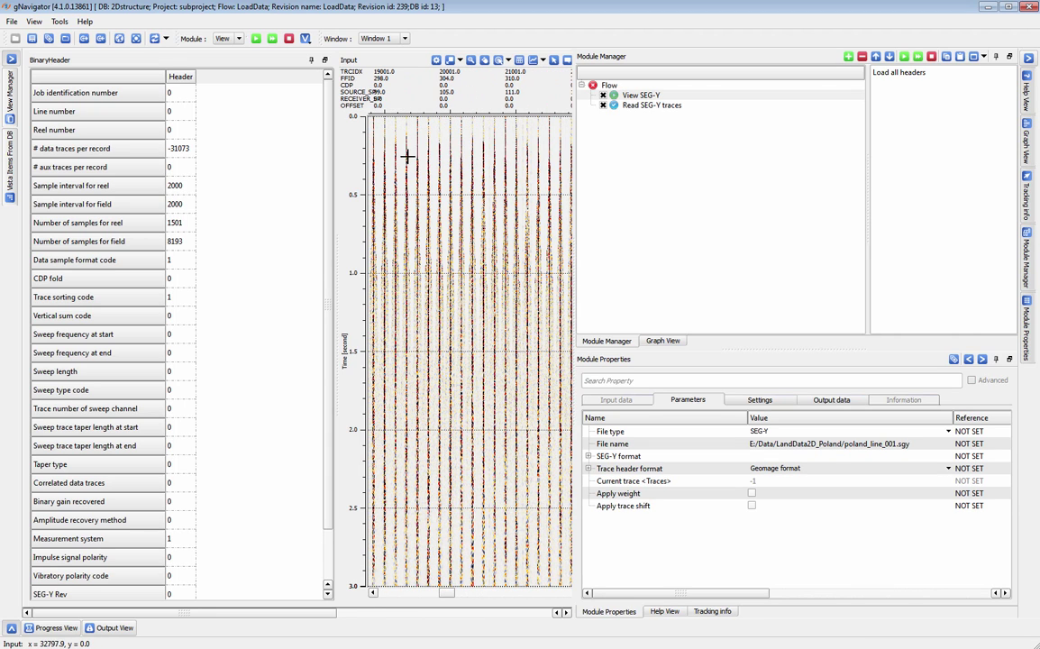
{"action": "scroll", "coordinate": [409, 148], "scroll_direction": "up", "scroll_amount": 1}
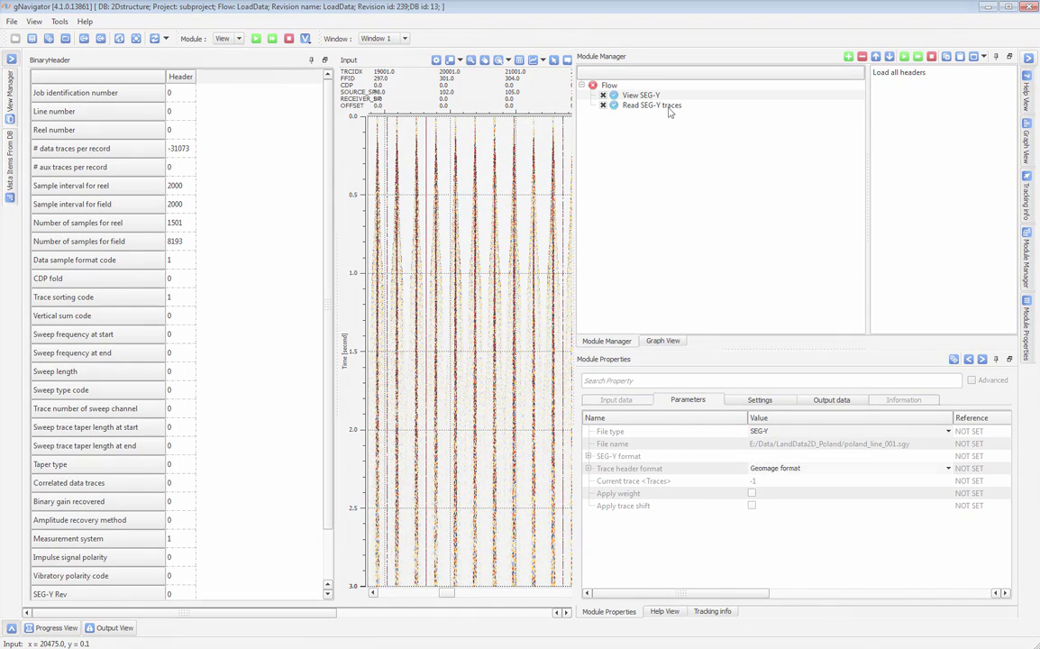